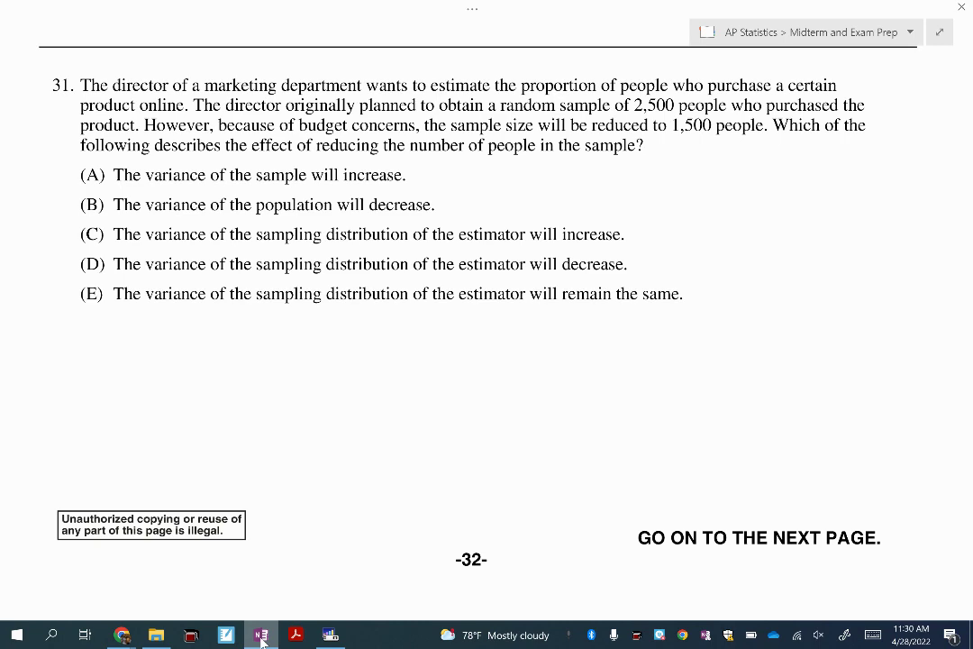
Underline "random sample of 2,500 people" and draw a box around "1,500 people" in question 31
{"action": "scroll", "coordinate": [469, 527], "scroll_direction": "up", "scroll_amount": 3}
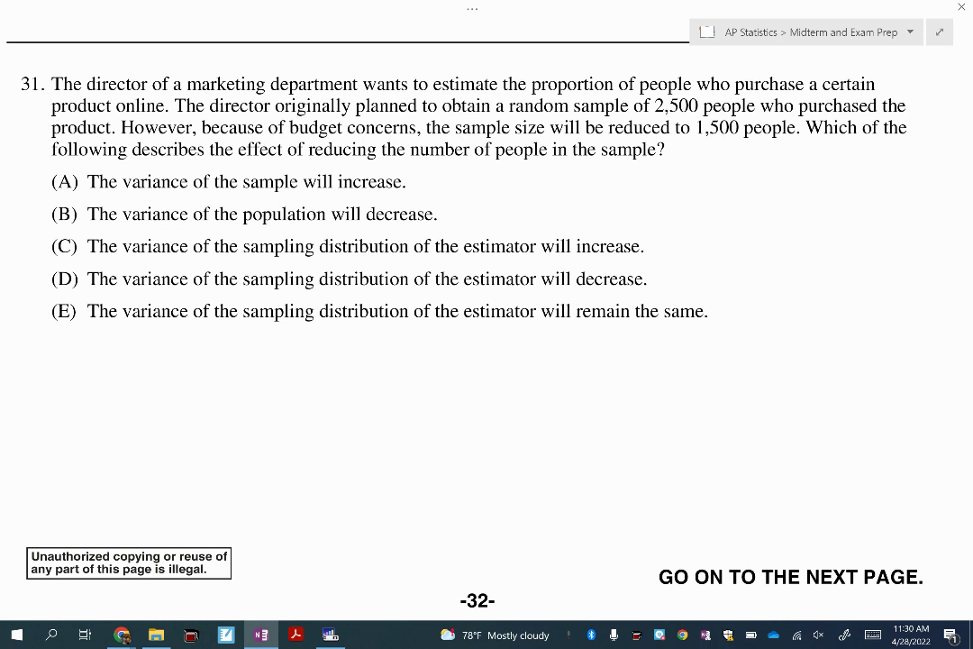
{"action": "left_click_drag", "start_coordinate": [509, 112], "coordinate": [755, 116]}
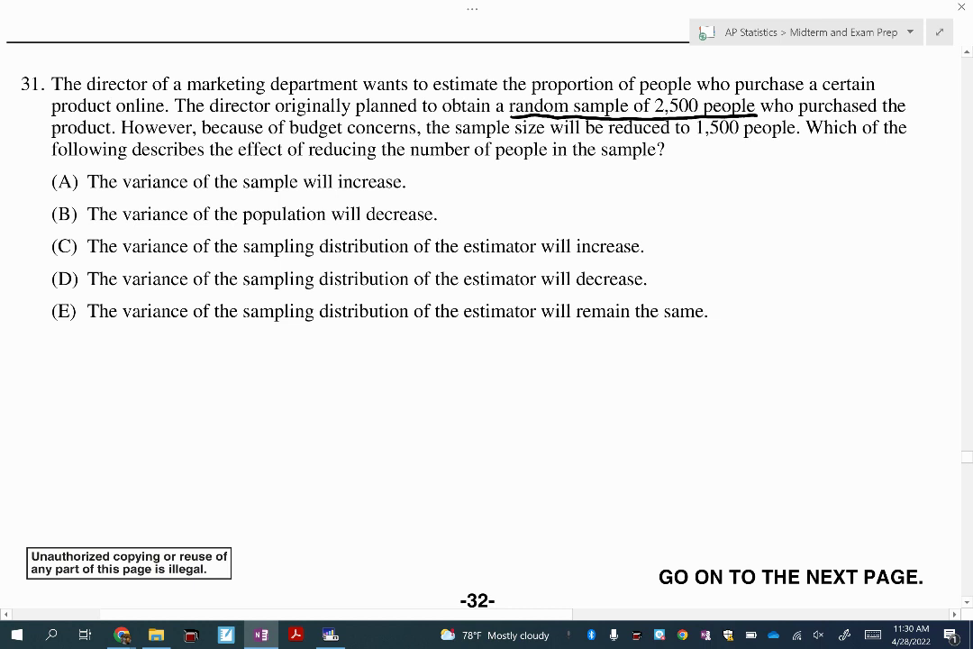
{"action": "mouse_move", "coordinate": [697, 120]}
{"action": "left_mouse_down"}
{"action": "mouse_move", "coordinate": [716, 141]}
{"action": "mouse_move", "coordinate": [782, 139]}
{"action": "mouse_move", "coordinate": [797, 117]}
{"action": "mouse_move", "coordinate": [699, 114]}
{"action": "left_mouse_up"}
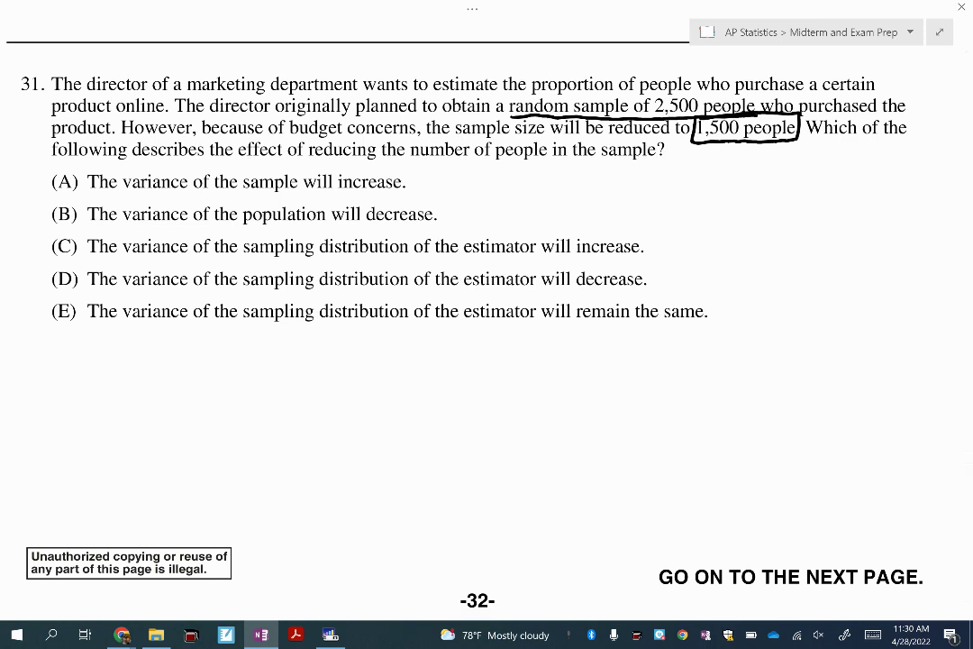
Bracket and cross out choices (A) and (B), and draw a second bracket beside choices (C) to (E)
{"action": "mouse_move", "coordinate": [56, 167]}
{"action": "left_mouse_down"}
{"action": "mouse_move", "coordinate": [34, 192]}
{"action": "mouse_move", "coordinate": [59, 228]}
{"action": "left_mouse_up"}
{"action": "mouse_move", "coordinate": [78, 172]}
{"action": "left_mouse_down"}
{"action": "mouse_move", "coordinate": [44, 201]}
{"action": "mouse_move", "coordinate": [63, 221]}
{"action": "mouse_move", "coordinate": [46, 233]}
{"action": "left_mouse_up"}
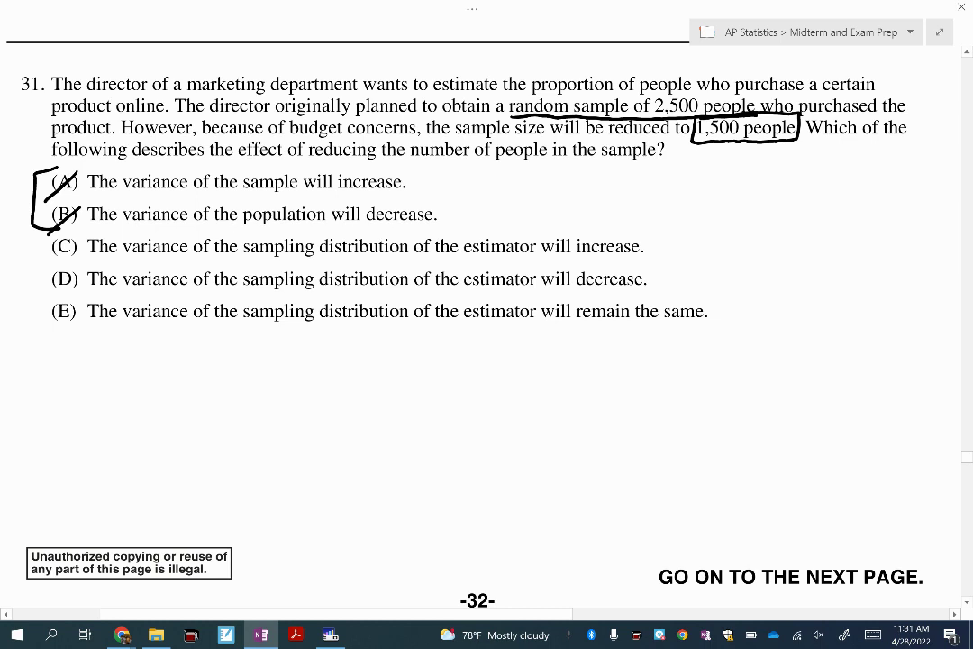
{"action": "mouse_move", "coordinate": [61, 232]}
{"action": "left_mouse_down"}
{"action": "mouse_move", "coordinate": [37, 281]}
{"action": "mouse_move", "coordinate": [69, 337]}
{"action": "left_mouse_up"}
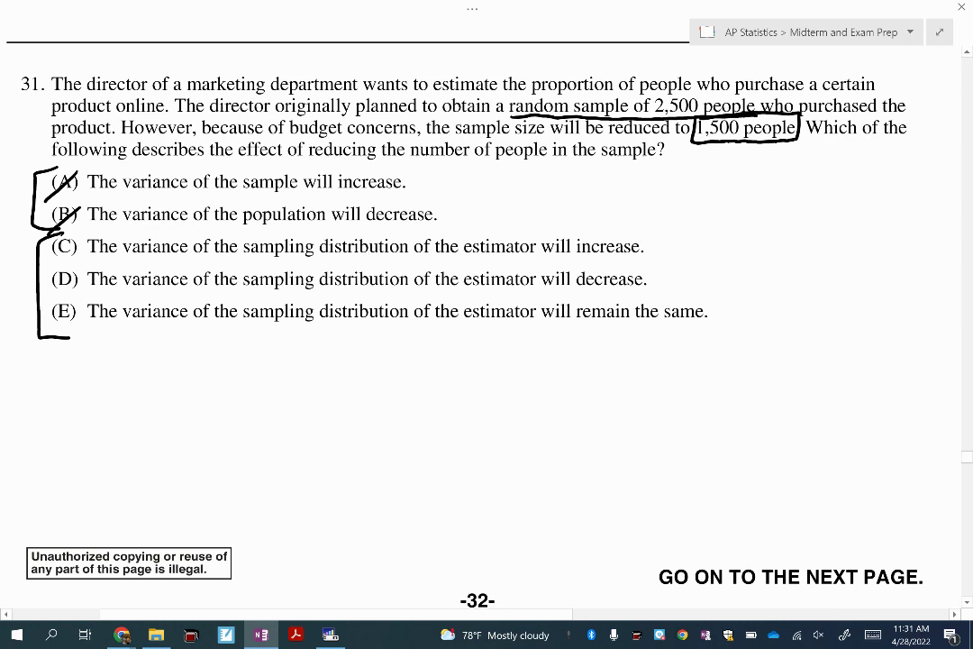
Handwrite the formula SD(p̂) = √(p̂·q̂ / n) in the blank space below the answer choices of question 31
{"action": "scroll", "coordinate": [487, 271], "scroll_direction": "down", "scroll_amount": 2}
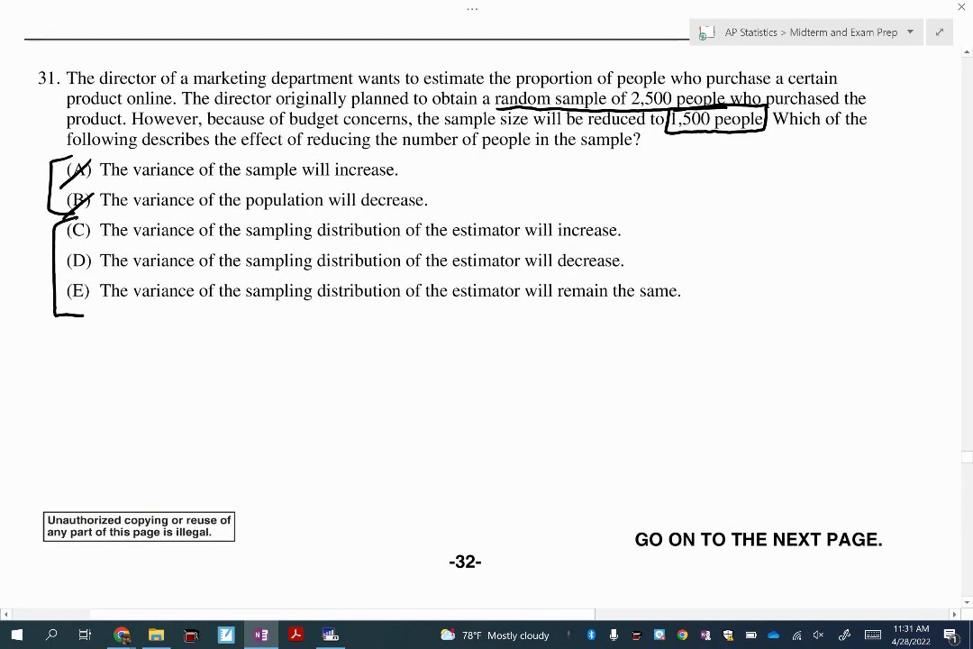
{"action": "mouse_move", "coordinate": [70, 367]}
{"action": "left_mouse_down"}
{"action": "mouse_move", "coordinate": [101, 377]}
{"action": "mouse_move", "coordinate": [101, 403]}
{"action": "mouse_move", "coordinate": [123, 399]}
{"action": "mouse_move", "coordinate": [145, 412]}
{"action": "mouse_move", "coordinate": [151, 380]}
{"action": "mouse_move", "coordinate": [167, 408]}
{"action": "left_mouse_up"}
{"action": "key", "text": "ctrl+z"}
{"action": "left_click_drag", "start_coordinate": [192, 384], "coordinate": [202, 383]}
{"action": "mouse_move", "coordinate": [193, 389]}
{"action": "left_mouse_down"}
{"action": "mouse_move", "coordinate": [270, 344]}
{"action": "mouse_move", "coordinate": [360, 344]}
{"action": "left_mouse_up"}
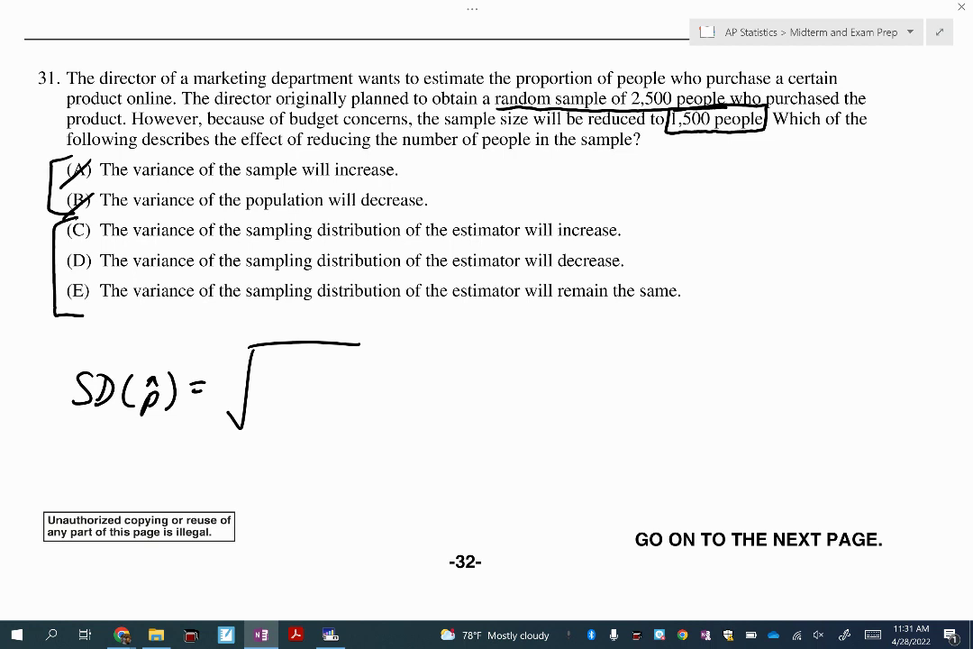
{"action": "mouse_move", "coordinate": [268, 368]}
{"action": "left_mouse_down"}
{"action": "mouse_move", "coordinate": [269, 384]}
{"action": "mouse_move", "coordinate": [274, 345]}
{"action": "mouse_move", "coordinate": [310, 389]}
{"action": "left_mouse_up"}
{"action": "left_click", "coordinate": [286, 366]}
{"action": "left_click", "coordinate": [313, 369]}
{"action": "left_click_drag", "start_coordinate": [306, 361], "coordinate": [316, 360]}
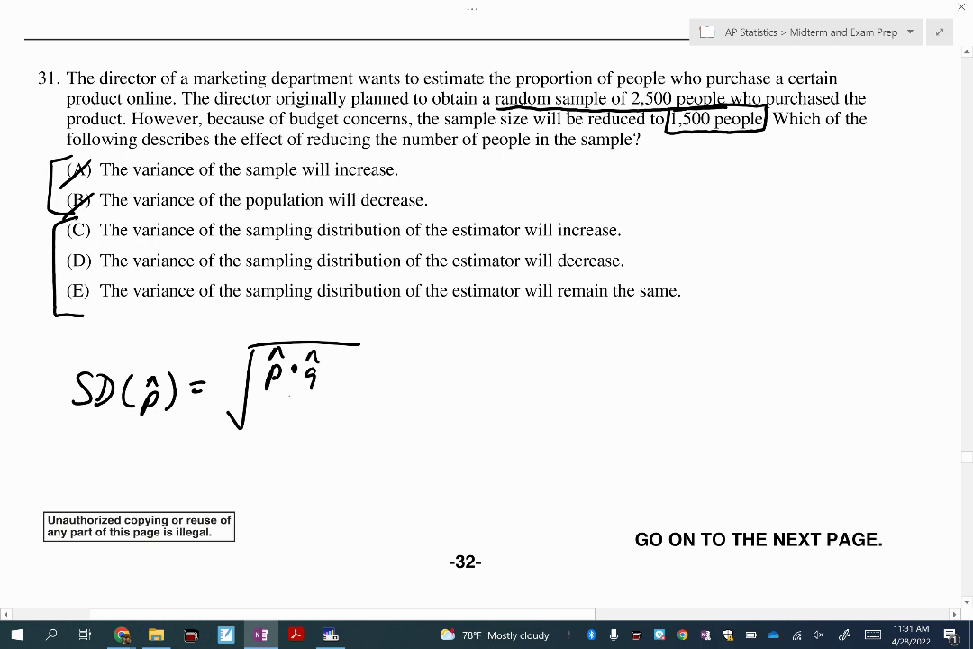
{"action": "mouse_move", "coordinate": [260, 393]}
{"action": "left_mouse_down"}
{"action": "mouse_move", "coordinate": [331, 393]}
{"action": "mouse_move", "coordinate": [283, 419]}
{"action": "mouse_move", "coordinate": [300, 419]}
{"action": "left_mouse_up"}
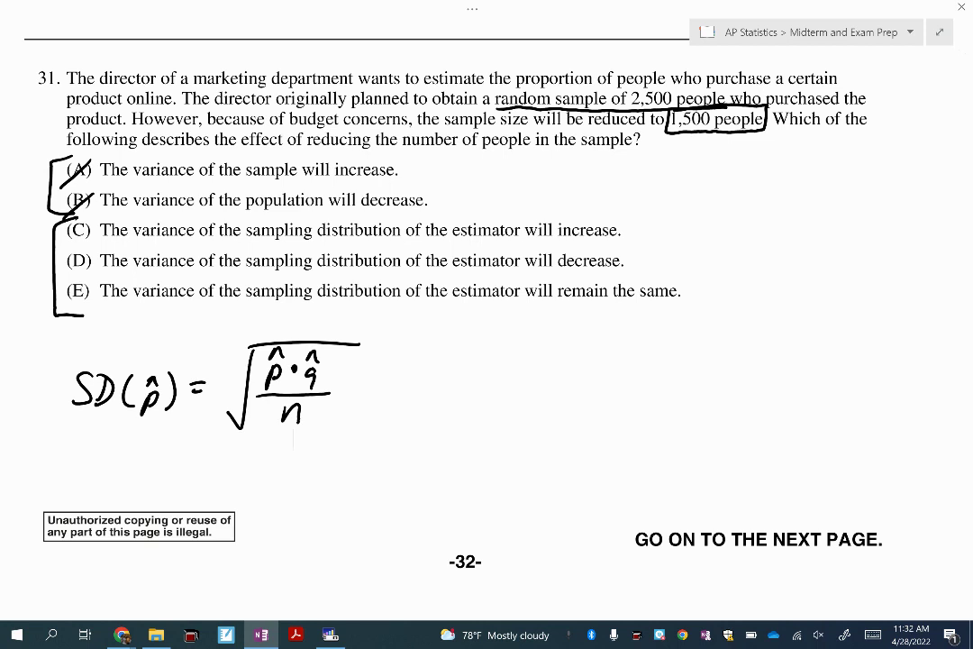
Handwrite "Var. is (st. dev.)²" beneath the standard deviation formula
{"action": "mouse_move", "coordinate": [75, 458]}
{"action": "left_mouse_down"}
{"action": "mouse_move", "coordinate": [94, 457]}
{"action": "mouse_move", "coordinate": [110, 492]}
{"action": "left_mouse_up"}
{"action": "mouse_move", "coordinate": [115, 492]}
{"action": "left_mouse_down"}
{"action": "mouse_move", "coordinate": [131, 479]}
{"action": "mouse_move", "coordinate": [136, 492]}
{"action": "mouse_move", "coordinate": [178, 491]}
{"action": "left_mouse_up"}
{"action": "left_click_drag", "start_coordinate": [249, 478], "coordinate": [236, 494]}
{"action": "mouse_move", "coordinate": [258, 472]}
{"action": "left_mouse_down"}
{"action": "mouse_move", "coordinate": [239, 492]}
{"action": "mouse_move", "coordinate": [267, 481]}
{"action": "left_mouse_up"}
{"action": "left_click_drag", "start_coordinate": [270, 491], "coordinate": [272, 492]}
{"action": "mouse_move", "coordinate": [301, 485]}
{"action": "left_mouse_down"}
{"action": "mouse_move", "coordinate": [290, 494]}
{"action": "mouse_move", "coordinate": [306, 472]}
{"action": "left_mouse_up"}
{"action": "left_click_drag", "start_coordinate": [312, 484], "coordinate": [321, 495]}
{"action": "mouse_move", "coordinate": [324, 480]}
{"action": "left_mouse_down"}
{"action": "mouse_move", "coordinate": [337, 479]}
{"action": "mouse_move", "coordinate": [306, 472]}
{"action": "mouse_move", "coordinate": [322, 484]}
{"action": "left_mouse_up"}
{"action": "key", "text": "ctrl+z"}
{"action": "key", "text": "ctrl+z"}
{"action": "key", "text": "ctrl+z"}
{"action": "left_click_drag", "start_coordinate": [325, 480], "coordinate": [346, 494]}
{"action": "mouse_move", "coordinate": [240, 454]}
{"action": "left_mouse_down"}
{"action": "mouse_move", "coordinate": [230, 470]}
{"action": "mouse_move", "coordinate": [237, 509]}
{"action": "left_mouse_up"}
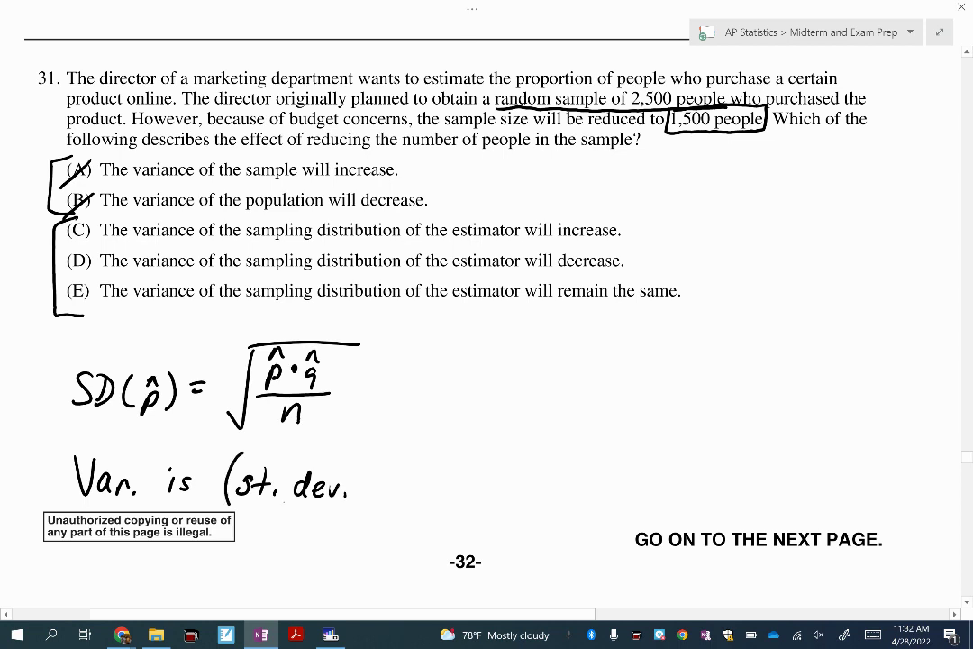
{"action": "left_click_drag", "start_coordinate": [344, 462], "coordinate": [346, 509]}
{"action": "left_click_drag", "start_coordinate": [367, 457], "coordinate": [377, 465]}
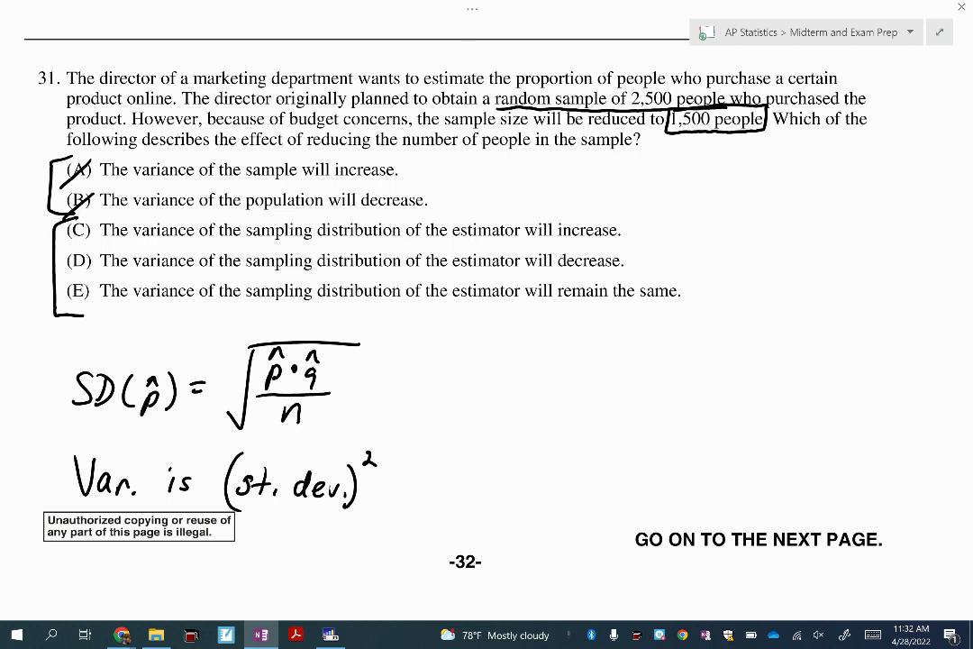
Handwrite the variance formula Var = p̂·q̂ / n beside the standard deviation formula
{"action": "left_click_drag", "start_coordinate": [478, 351], "coordinate": [501, 352]}
{"action": "mouse_move", "coordinate": [521, 377]}
{"action": "left_mouse_down"}
{"action": "mouse_move", "coordinate": [510, 389]}
{"action": "mouse_move", "coordinate": [526, 396]}
{"action": "left_mouse_up"}
{"action": "left_click_drag", "start_coordinate": [532, 380], "coordinate": [575, 375]}
{"action": "left_click_drag", "start_coordinate": [561, 386], "coordinate": [576, 385]}
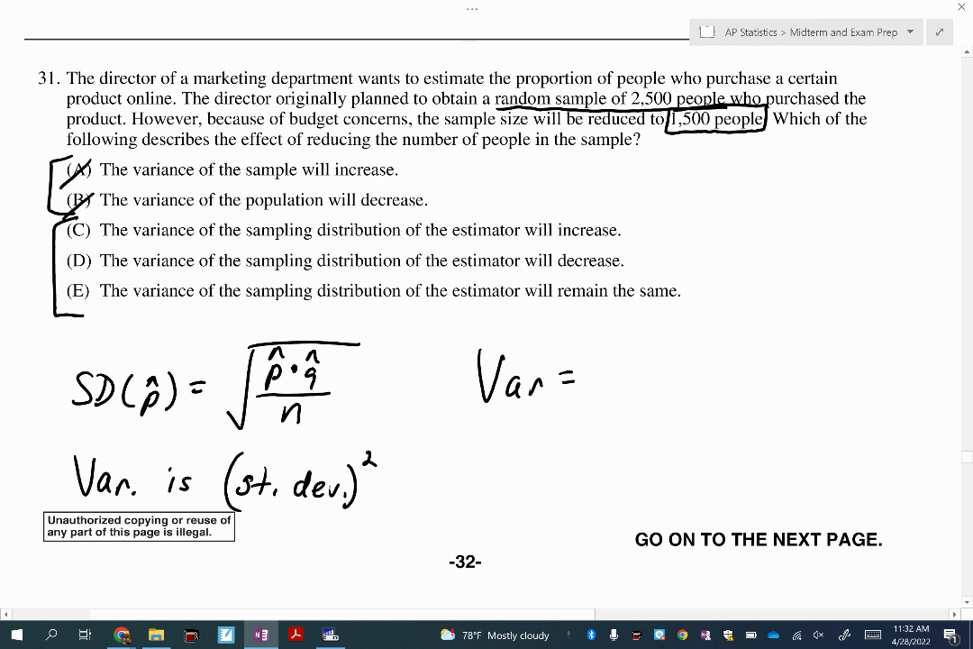
{"action": "mouse_move", "coordinate": [629, 346]}
{"action": "left_mouse_down"}
{"action": "mouse_move", "coordinate": [638, 355]}
{"action": "mouse_move", "coordinate": [643, 333]}
{"action": "mouse_move", "coordinate": [674, 365]}
{"action": "mouse_move", "coordinate": [681, 330]}
{"action": "left_mouse_up"}
{"action": "left_click", "coordinate": [656, 354]}
{"action": "mouse_move", "coordinate": [616, 379]}
{"action": "left_mouse_down"}
{"action": "mouse_move", "coordinate": [685, 373]}
{"action": "mouse_move", "coordinate": [663, 406]}
{"action": "left_mouse_up"}
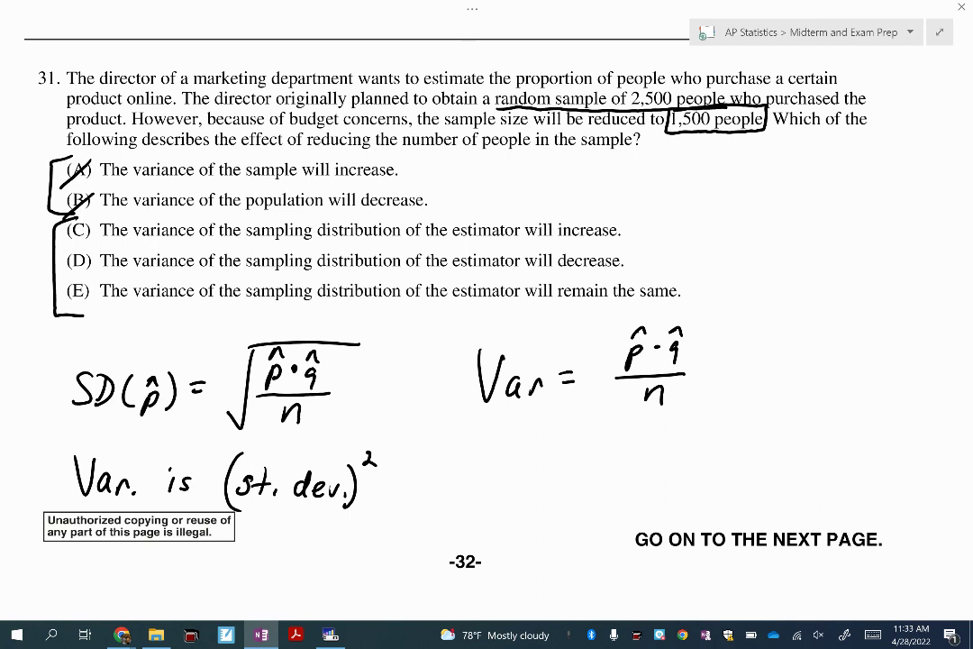
Write "Var." with an upward arrow below the variance formula and circle answer choice (C)
{"action": "left_click", "coordinate": [641, 420]}
{"action": "mouse_move", "coordinate": [506, 451]}
{"action": "left_mouse_down"}
{"action": "mouse_move", "coordinate": [532, 451]}
{"action": "mouse_move", "coordinate": [551, 484]}
{"action": "left_mouse_up"}
{"action": "left_click_drag", "start_coordinate": [554, 484], "coordinate": [566, 470]}
{"action": "left_click", "coordinate": [568, 484]}
{"action": "mouse_move", "coordinate": [621, 491]}
{"action": "left_mouse_down"}
{"action": "mouse_move", "coordinate": [628, 455]}
{"action": "mouse_move", "coordinate": [637, 464]}
{"action": "left_mouse_up"}
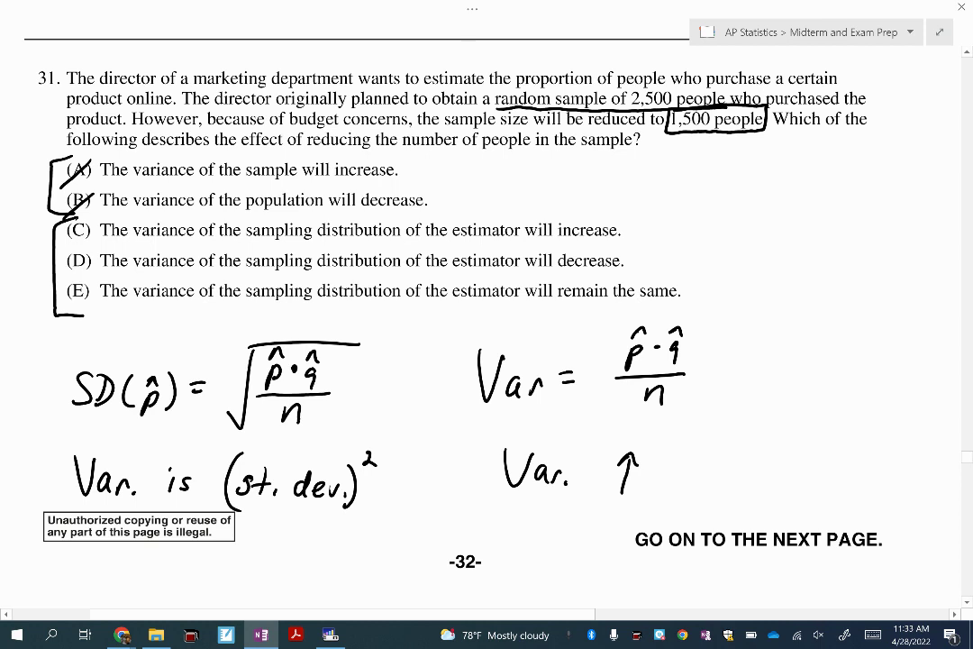
{"action": "left_click_drag", "start_coordinate": [90, 220], "coordinate": [88, 218]}
{"action": "left_click", "coordinate": [62, 260]}
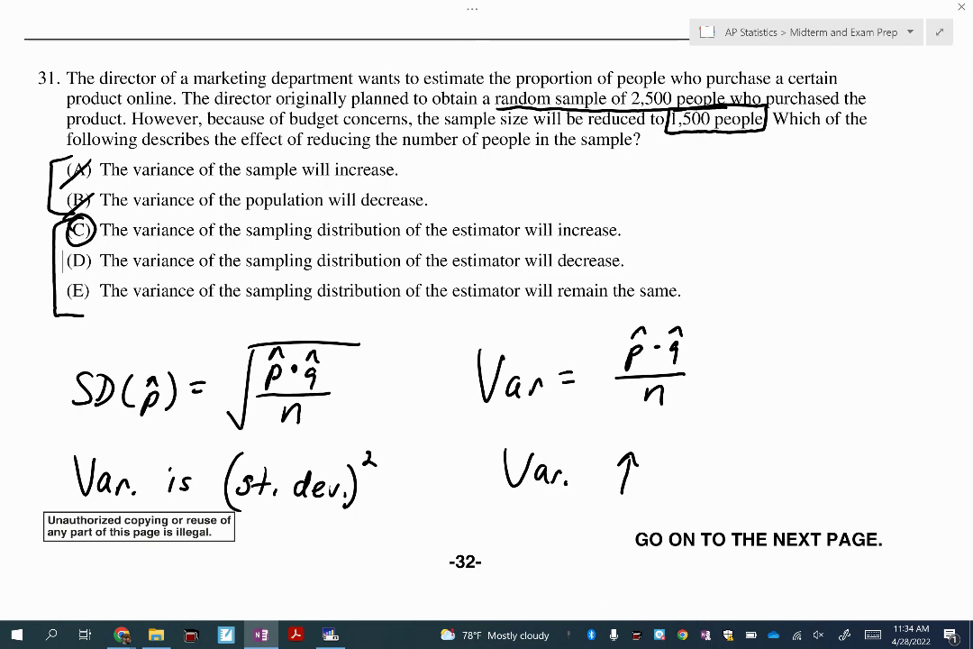
Move on to question 32 and open the AP Statistics 2019 Practice Exam PDF from the recent files in File Explorer
{"action": "scroll", "coordinate": [486, 324], "scroll_direction": "down", "scroll_amount": 10}
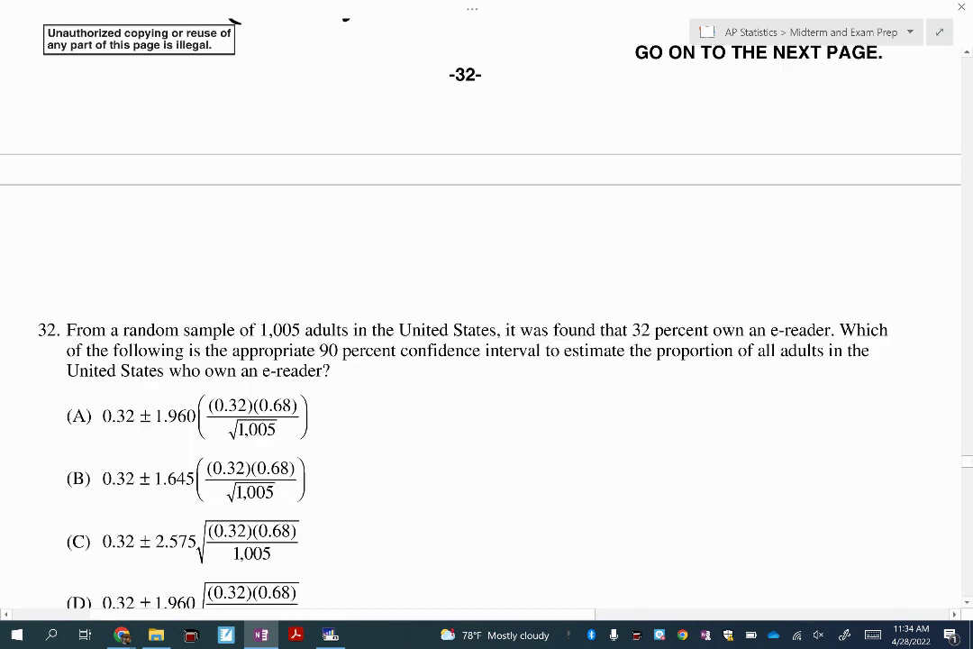
{"action": "scroll", "coordinate": [486, 324], "scroll_direction": "up", "scroll_amount": 1, "text": "ctrl"}
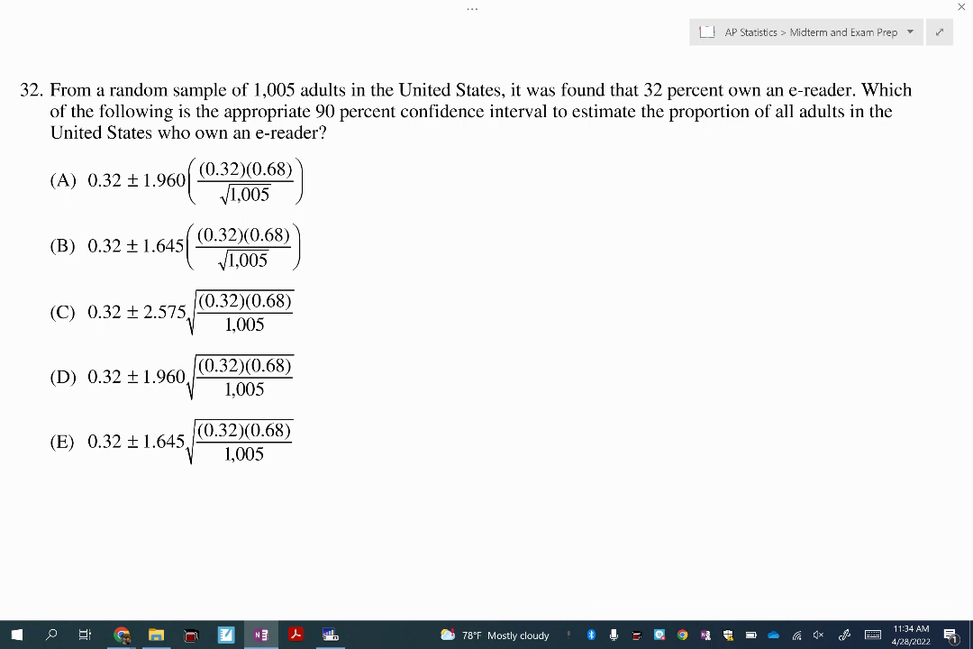
{"action": "key", "text": "super+e"}
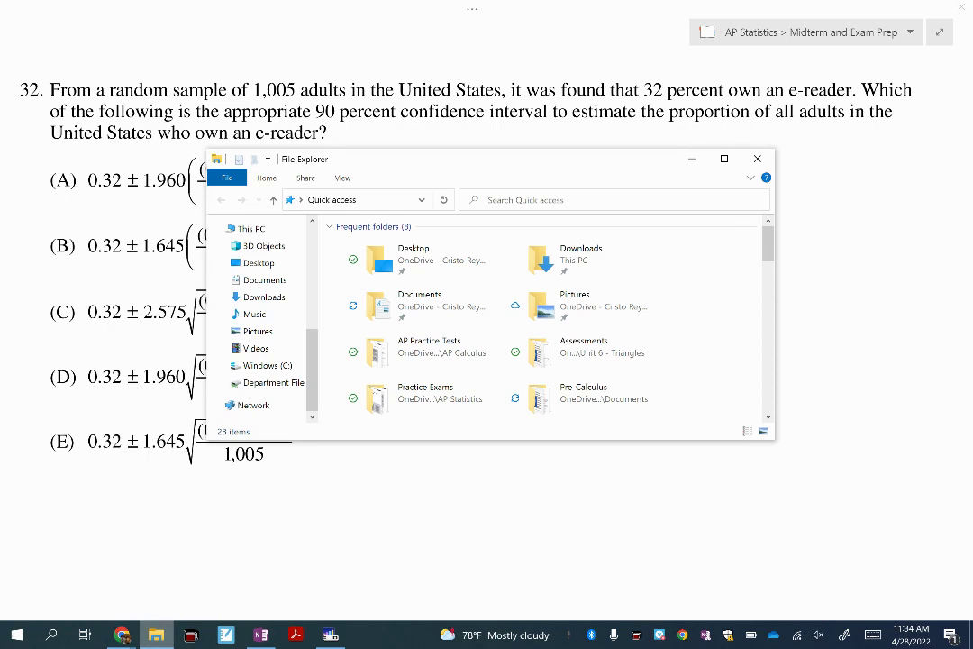
{"action": "scroll", "coordinate": [645, 244], "scroll_direction": "down", "scroll_amount": 5}
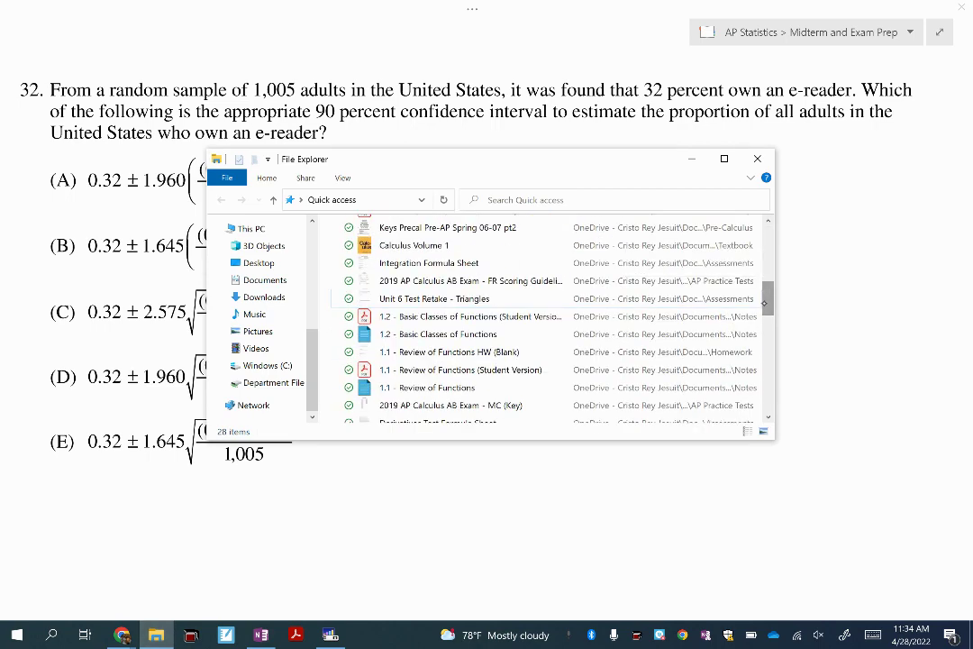
{"action": "scroll", "coordinate": [645, 243], "scroll_direction": "up", "scroll_amount": 3}
{"action": "double_click", "coordinate": [432, 327]}
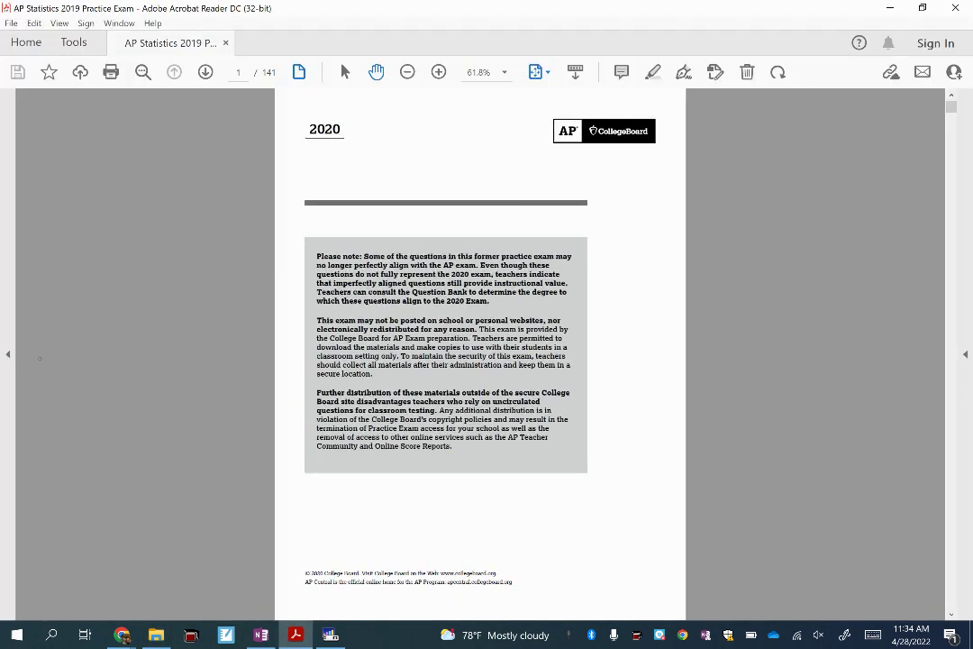
View the exam PDF at 100% and go to the Inferential Statistics formulas on page 15
{"action": "left_click", "coordinate": [504, 72]}
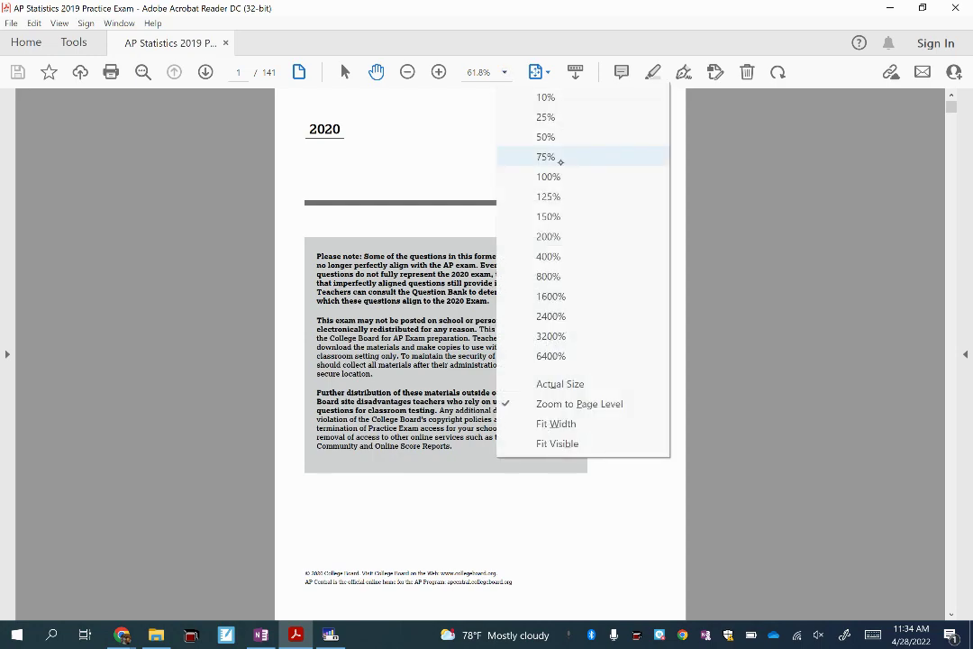
{"action": "left_click", "coordinate": [549, 177]}
{"action": "left_click", "coordinate": [205, 72]}
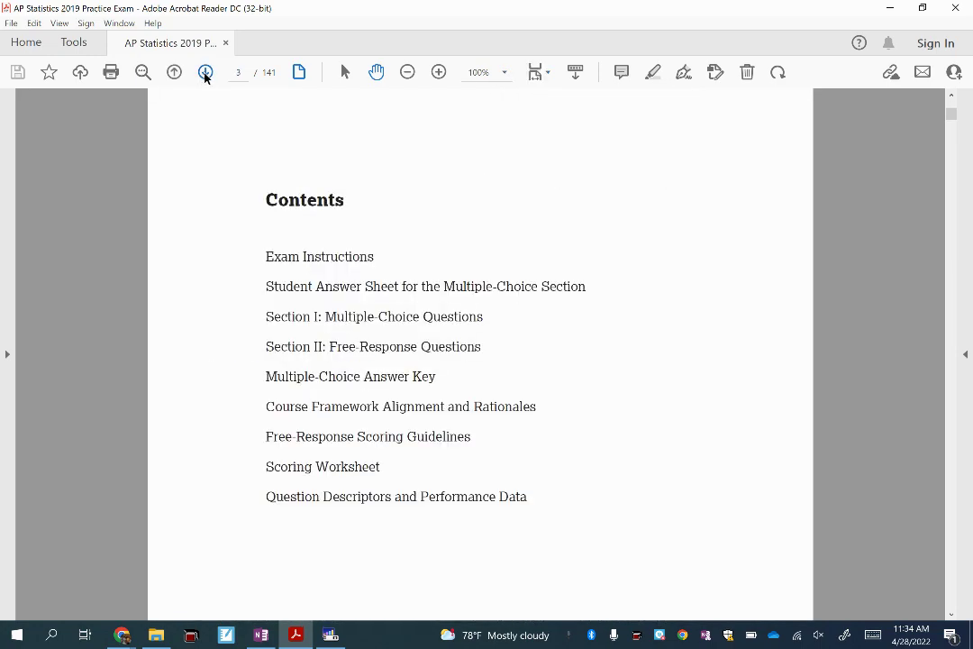
{"action": "left_click", "coordinate": [206, 72]}
{"action": "left_click", "coordinate": [205, 72]}
{"action": "left_click", "coordinate": [206, 73]}
{"action": "left_click", "coordinate": [206, 72]}
{"action": "left_click", "coordinate": [205, 73]}
{"action": "left_click", "coordinate": [206, 72]}
{"action": "left_click", "coordinate": [206, 72]}
{"action": "left_click", "coordinate": [206, 72]}
{"action": "left_click", "coordinate": [206, 72]}
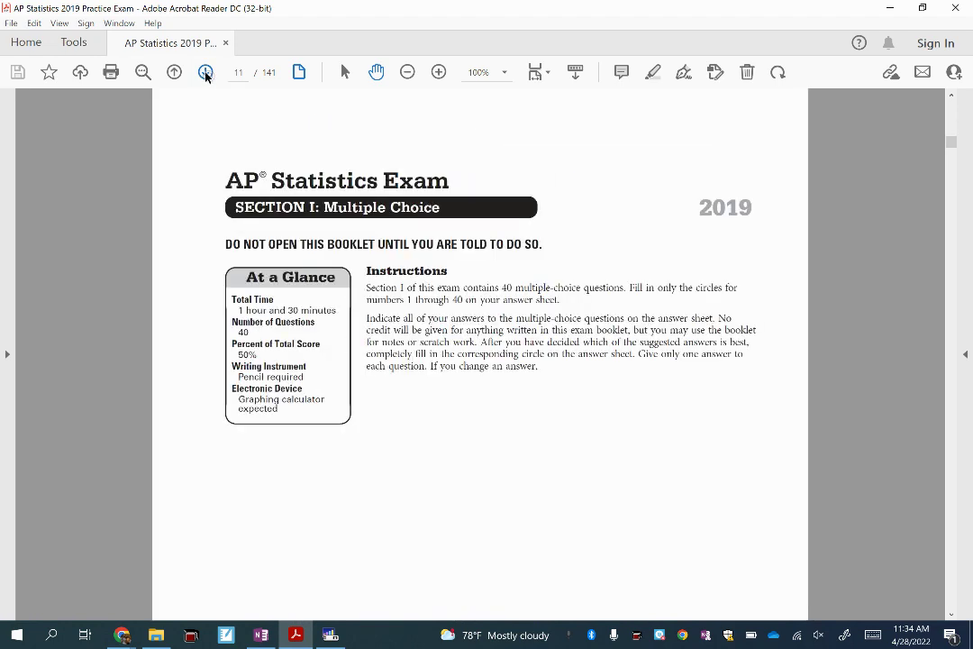
{"action": "left_click", "coordinate": [205, 73]}
{"action": "left_click", "coordinate": [205, 72]}
{"action": "left_click", "coordinate": [205, 73]}
{"action": "left_click", "coordinate": [205, 72]}
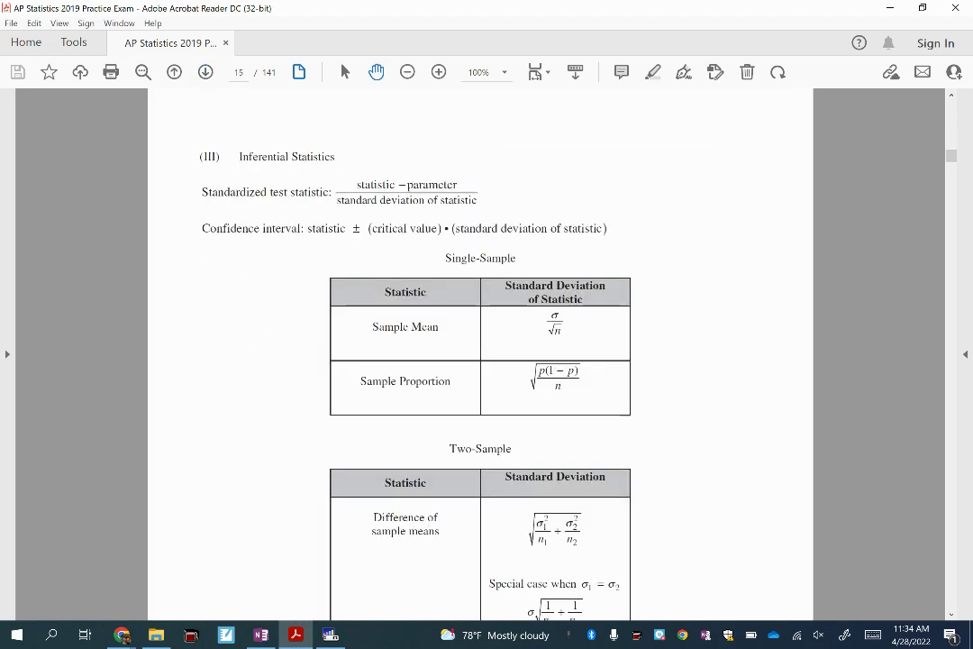
{"action": "scroll", "coordinate": [480, 361], "scroll_direction": "down", "scroll_amount": 1}
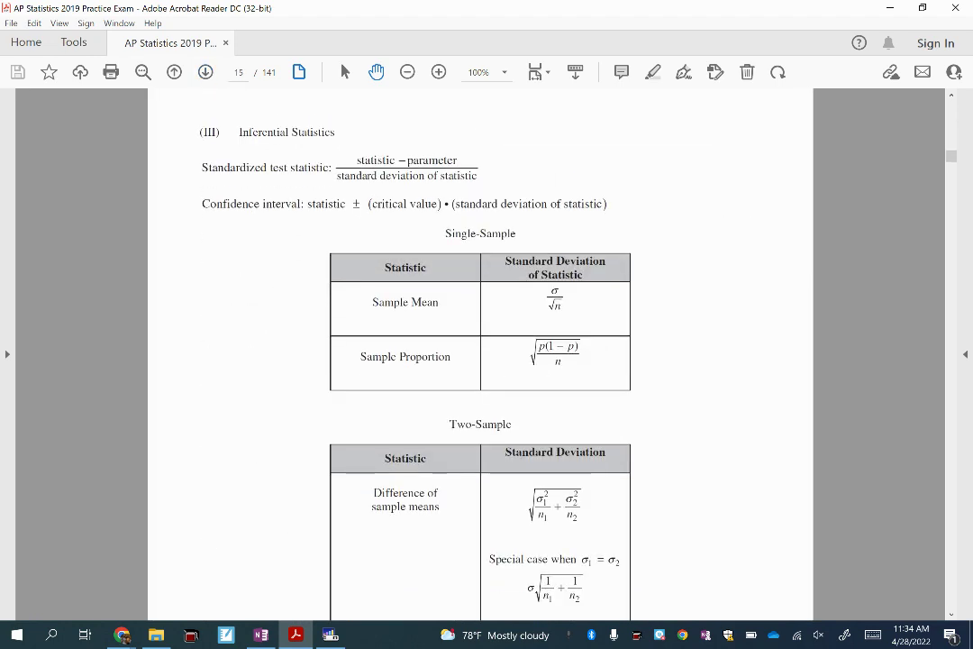
Underline "90 percent confidence interval" in question 32 in OneNote, and enlarge the formula page in Acrobat Reader to 150%
{"action": "key", "text": "alt+Tab"}
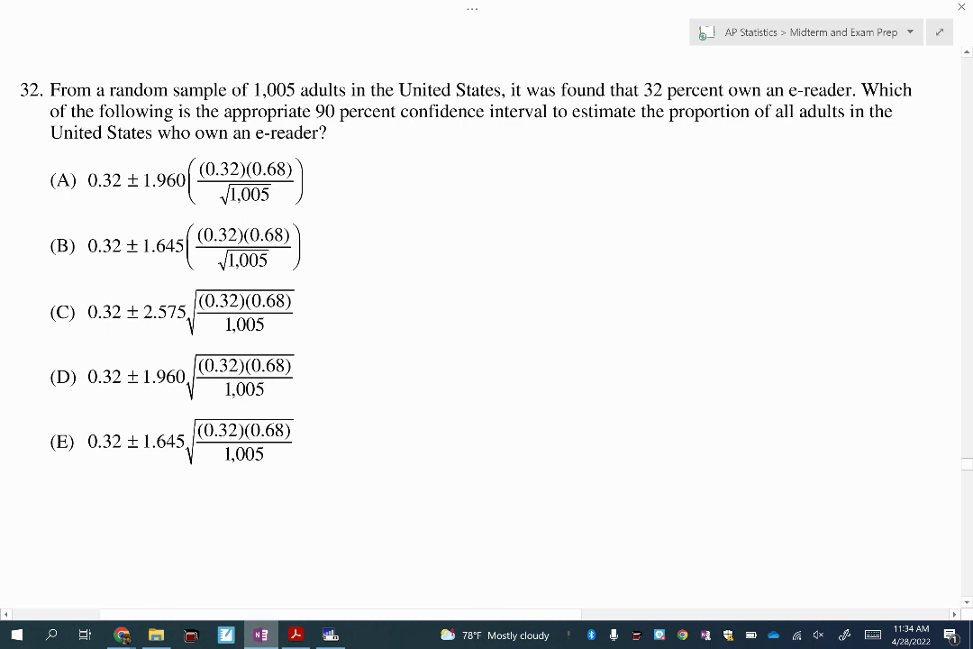
{"action": "left_click_drag", "start_coordinate": [314, 125], "coordinate": [557, 124]}
{"action": "key", "text": "alt+Tab"}
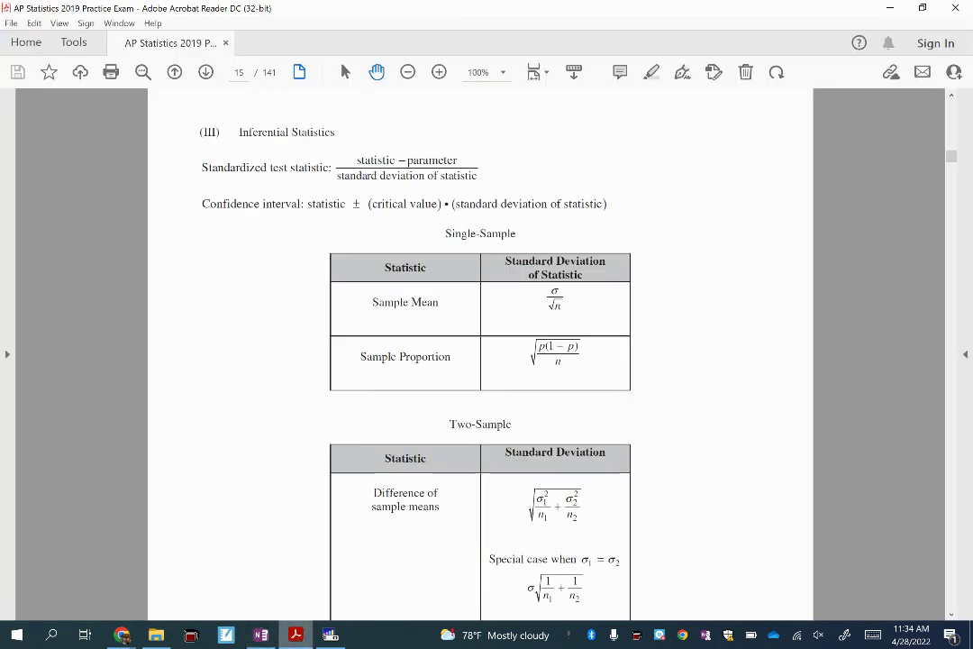
{"action": "left_click", "coordinate": [496, 72]}
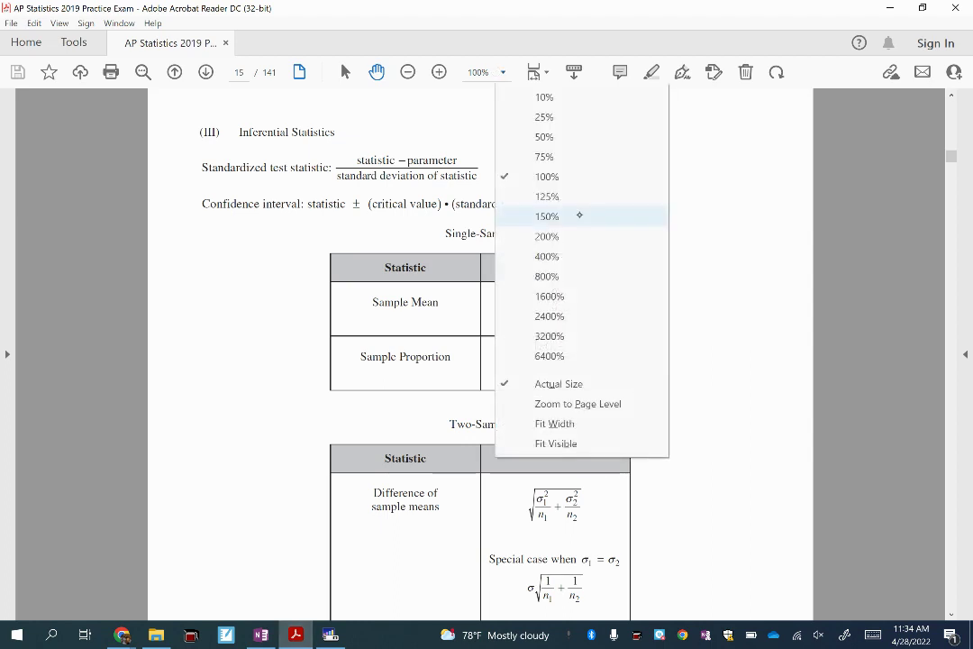
{"action": "left_click", "coordinate": [542, 215]}
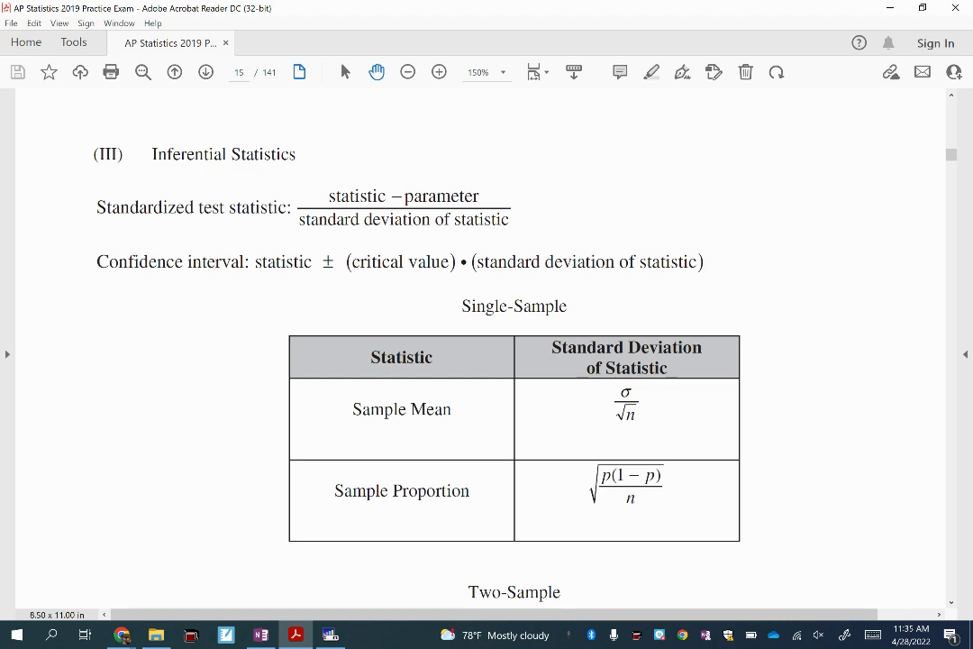
Switch to OneNote and handwrite "CI = Statistic ±" beside the answer choices of question 32
{"action": "key", "text": "alt+Tab"}
{"action": "left_click_drag", "start_coordinate": [402, 154], "coordinate": [402, 174]}
{"action": "mouse_move", "coordinate": [418, 154]}
{"action": "left_mouse_down"}
{"action": "mouse_move", "coordinate": [418, 175]}
{"action": "mouse_move", "coordinate": [429, 174]}
{"action": "left_mouse_up"}
{"action": "left_click_drag", "start_coordinate": [444, 157], "coordinate": [454, 165]}
{"action": "left_click_drag", "start_coordinate": [531, 167], "coordinate": [541, 155]}
{"action": "mouse_move", "coordinate": [556, 152]}
{"action": "left_mouse_down"}
{"action": "mouse_move", "coordinate": [552, 173]}
{"action": "mouse_move", "coordinate": [674, 172]}
{"action": "mouse_move", "coordinate": [681, 160]}
{"action": "mouse_move", "coordinate": [676, 179]}
{"action": "left_mouse_up"}
Check the confidence interval formula in the PDF and continue the handwritten line with "critical value · St. dev"
{"action": "key", "text": "alt+Tab"}
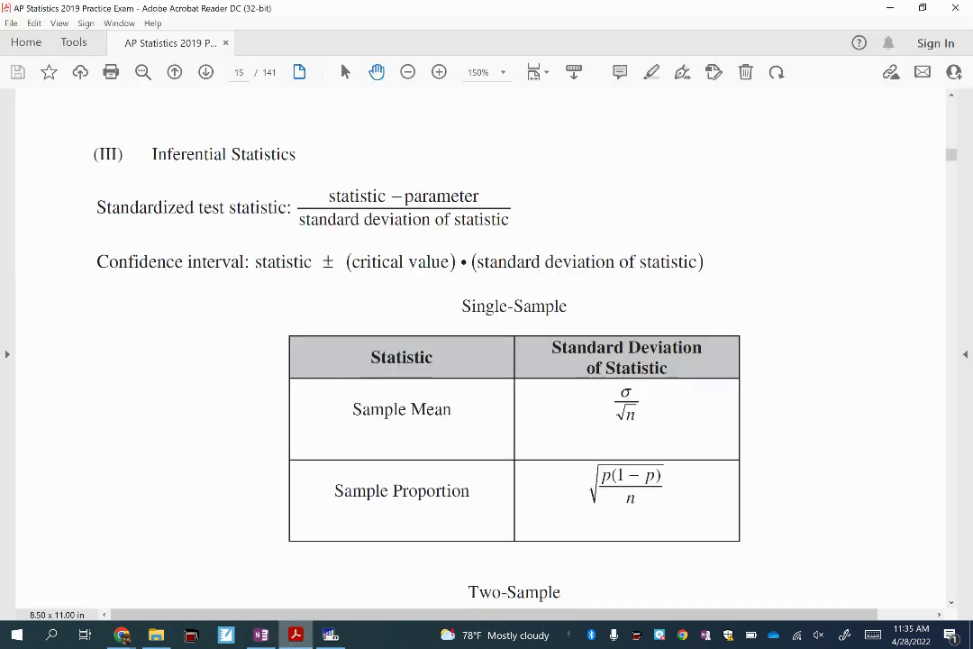
{"action": "key", "text": "alt+Tab"}
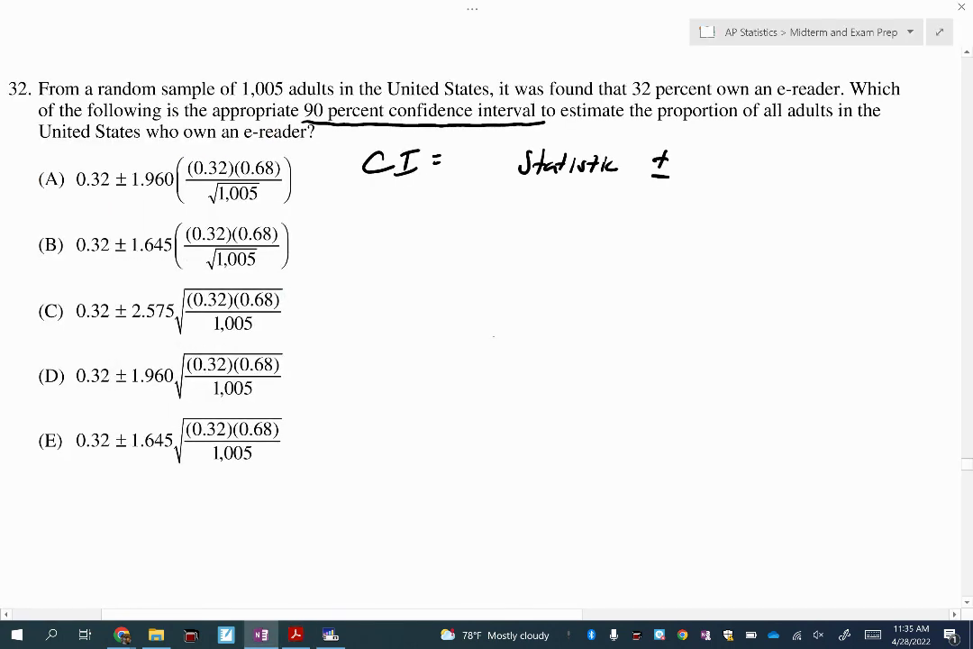
{"action": "scroll", "coordinate": [487, 324], "scroll_direction": "right", "scroll_amount": 3}
{"action": "mouse_move", "coordinate": [584, 142]}
{"action": "left_mouse_down"}
{"action": "mouse_move", "coordinate": [567, 155]}
{"action": "mouse_move", "coordinate": [640, 154]}
{"action": "mouse_move", "coordinate": [660, 135]}
{"action": "mouse_move", "coordinate": [737, 152]}
{"action": "left_mouse_up"}
{"action": "left_click", "coordinate": [682, 146]}
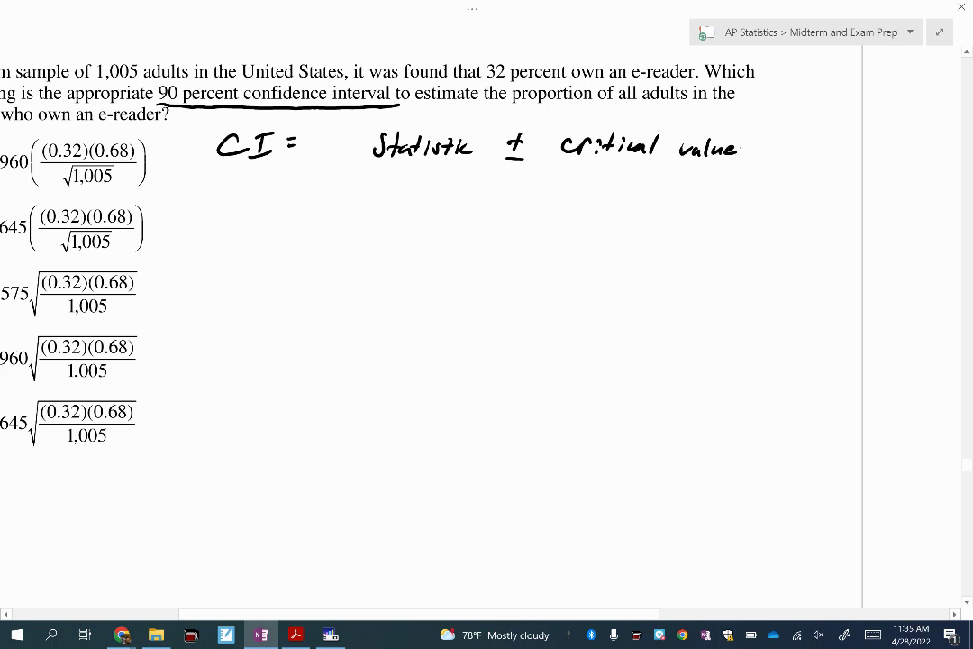
{"action": "left_click", "coordinate": [753, 146]}
{"action": "left_click", "coordinate": [296, 634]}
{"action": "left_click", "coordinate": [295, 635]}
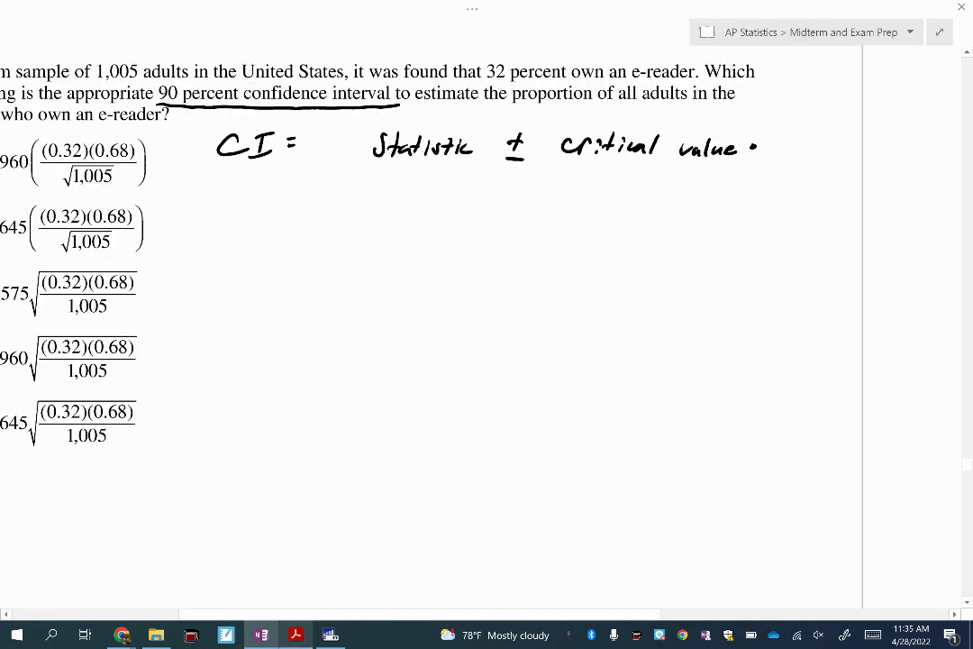
{"action": "mouse_move", "coordinate": [801, 138]}
{"action": "left_mouse_down"}
{"action": "mouse_move", "coordinate": [787, 158]}
{"action": "mouse_move", "coordinate": [878, 144]}
{"action": "left_mouse_up"}
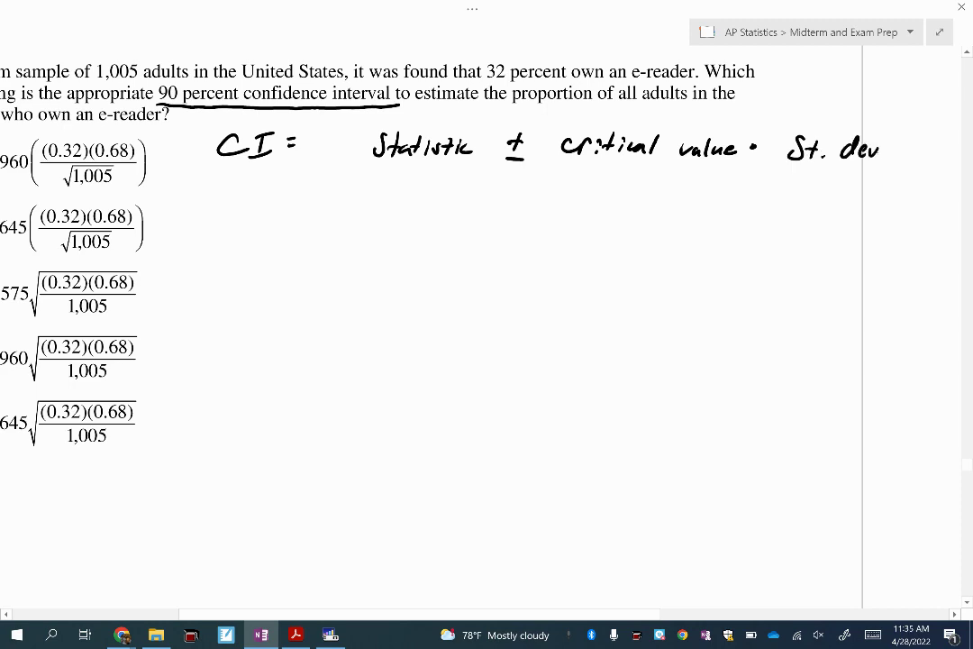
Complete the confidence interval formula by writing "of Statistic" after "St. dev."
{"action": "scroll", "coordinate": [486, 324], "scroll_direction": "right", "scroll_amount": 5}
{"action": "mouse_move", "coordinate": [652, 153]}
{"action": "left_mouse_down"}
{"action": "mouse_move", "coordinate": [645, 159]}
{"action": "mouse_move", "coordinate": [653, 153]}
{"action": "left_mouse_up"}
{"action": "mouse_move", "coordinate": [674, 149]}
{"action": "left_mouse_down"}
{"action": "mouse_move", "coordinate": [665, 171]}
{"action": "mouse_move", "coordinate": [697, 171]}
{"action": "left_mouse_up"}
{"action": "left_click", "coordinate": [706, 153]}
{"action": "mouse_move", "coordinate": [717, 148]}
{"action": "left_mouse_down"}
{"action": "mouse_move", "coordinate": [715, 170]}
{"action": "mouse_move", "coordinate": [738, 170]}
{"action": "left_mouse_up"}
{"action": "mouse_move", "coordinate": [744, 149]}
{"action": "left_mouse_down"}
{"action": "mouse_move", "coordinate": [743, 170]}
{"action": "mouse_move", "coordinate": [757, 170]}
{"action": "left_mouse_up"}
{"action": "mouse_move", "coordinate": [771, 149]}
{"action": "left_mouse_down"}
{"action": "mouse_move", "coordinate": [769, 171]}
{"action": "mouse_move", "coordinate": [778, 168]}
{"action": "left_mouse_up"}
{"action": "left_click_drag", "start_coordinate": [791, 160], "coordinate": [791, 168]}
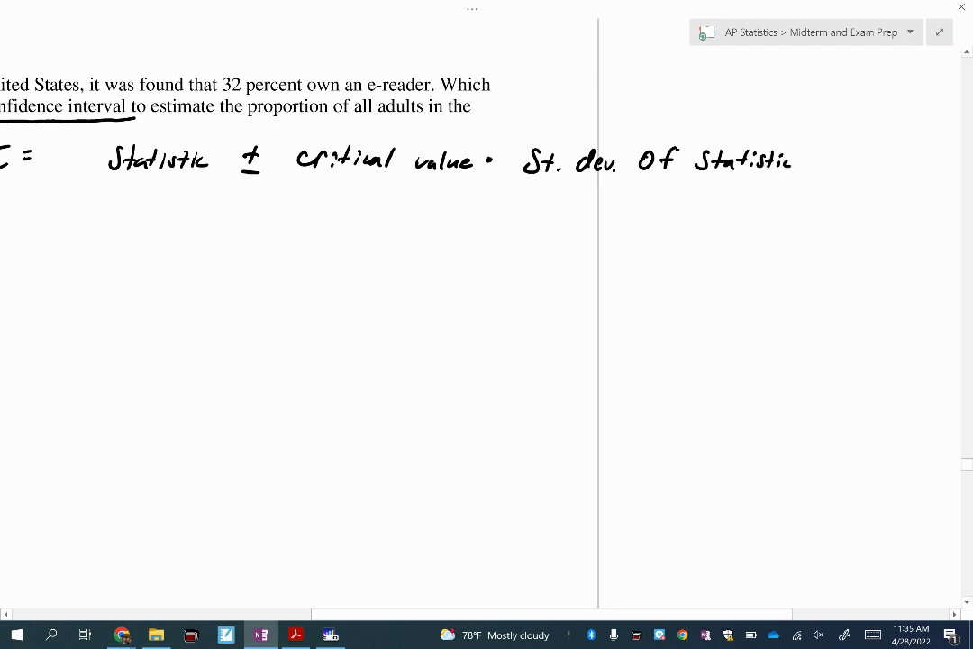
Check the confidence interval formula in Acrobat Reader, and underline "proportion" in question 32 in OneNote
{"action": "left_click", "coordinate": [295, 634]}
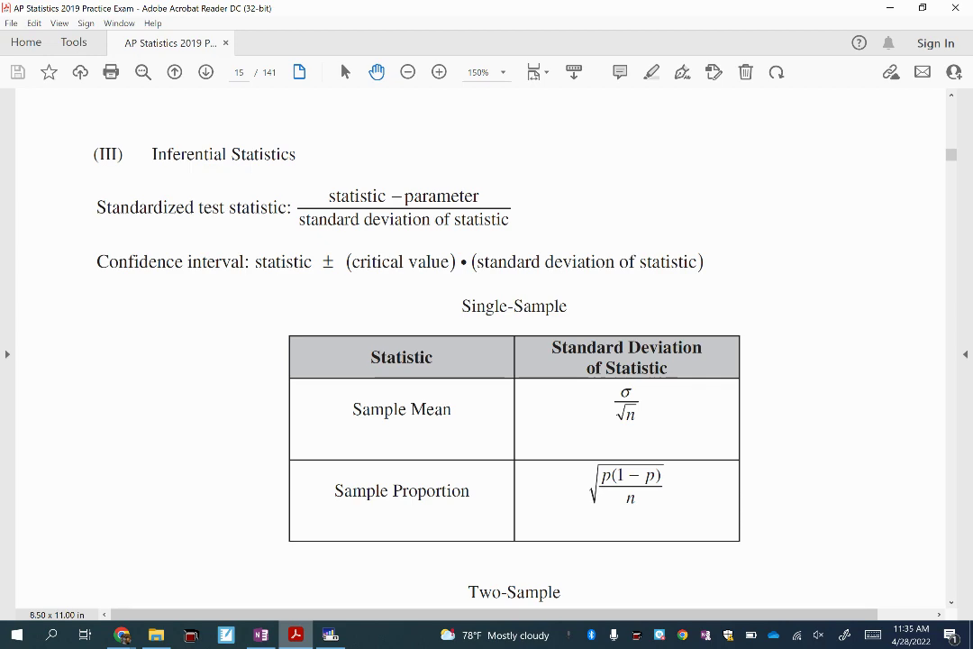
{"action": "key", "text": "alt+Tab"}
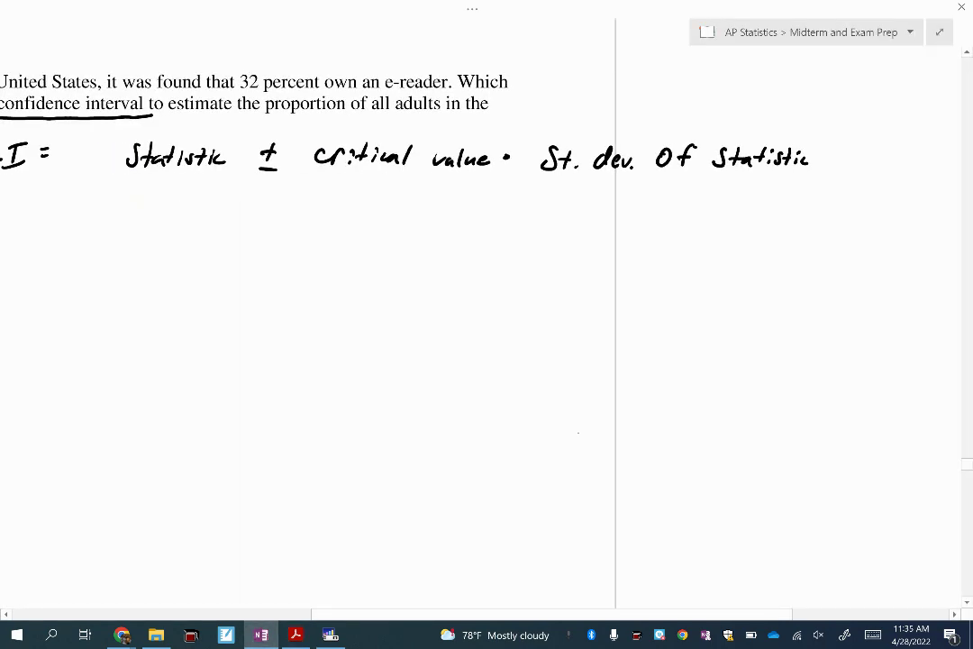
{"action": "scroll", "coordinate": [486, 324], "scroll_direction": "down", "scroll_amount": 2}
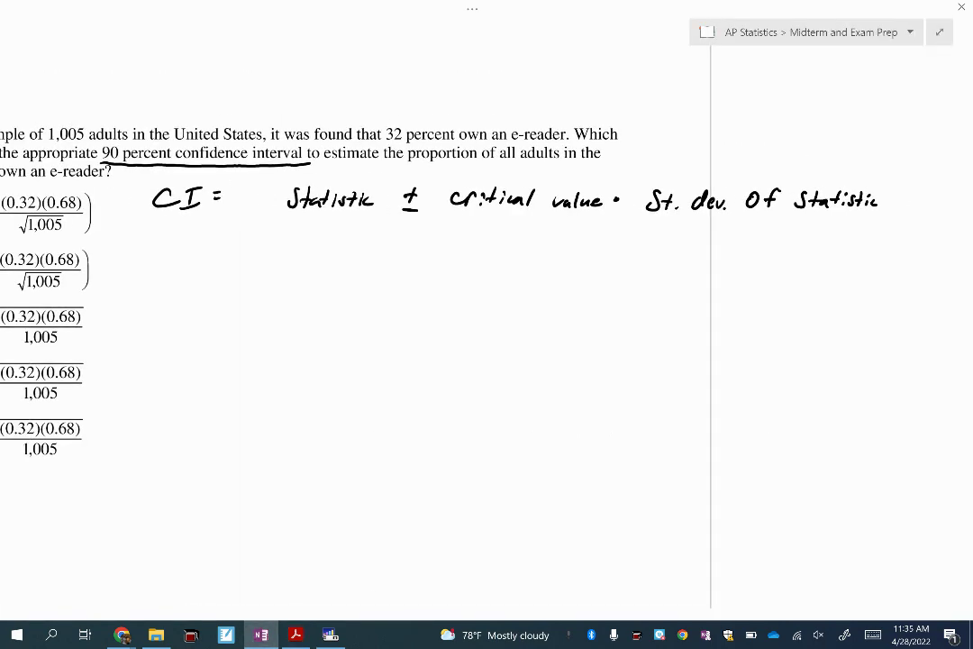
{"action": "scroll", "coordinate": [486, 324], "scroll_direction": "down", "scroll_amount": 1}
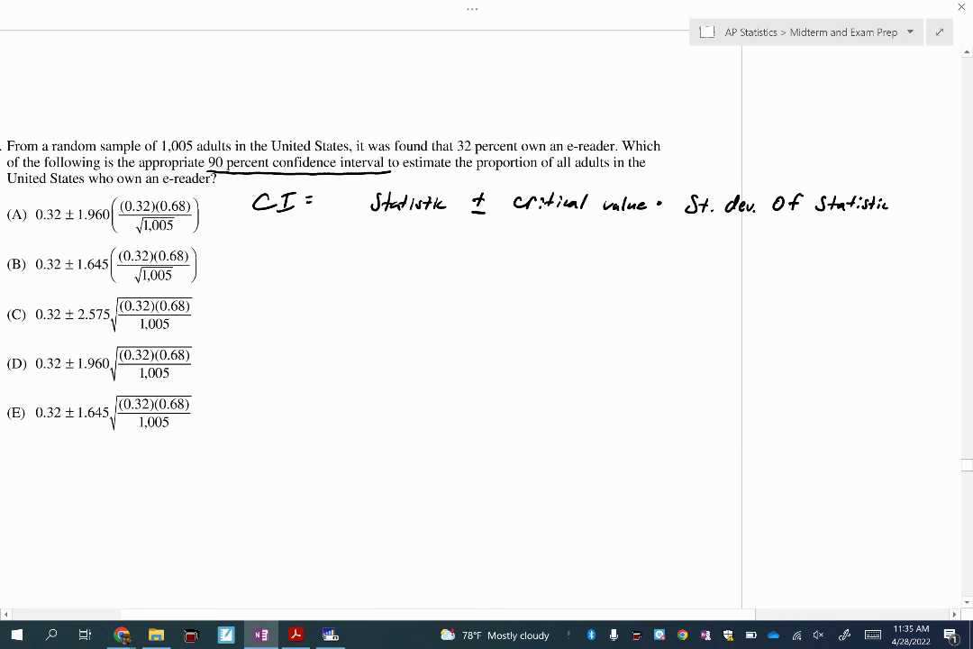
{"action": "scroll", "coordinate": [487, 324], "scroll_direction": "down", "scroll_amount": 1}
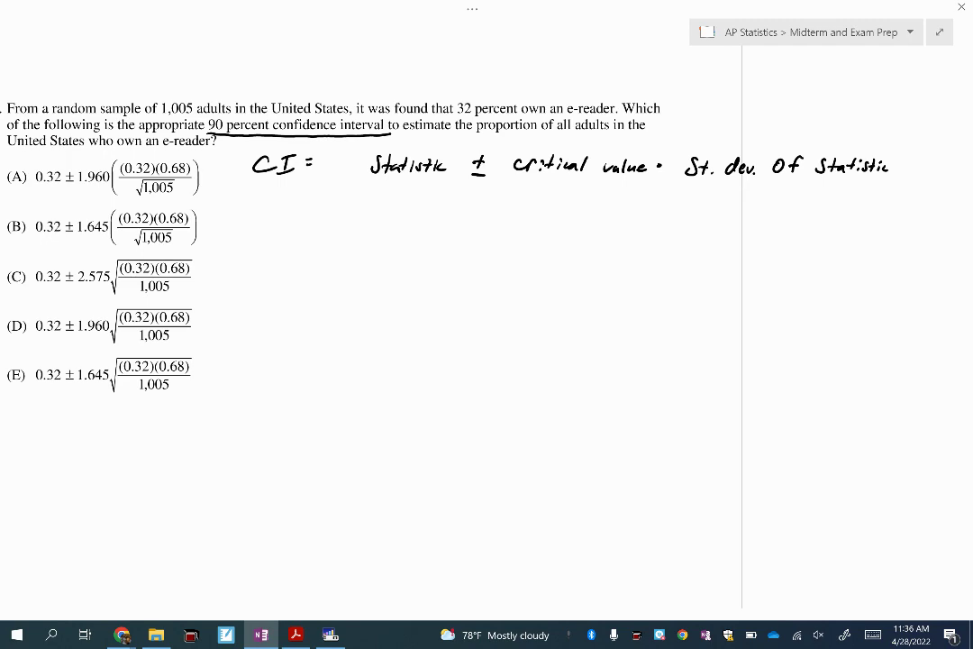
{"action": "left_click_drag", "start_coordinate": [413, 454], "coordinate": [457, 445]}
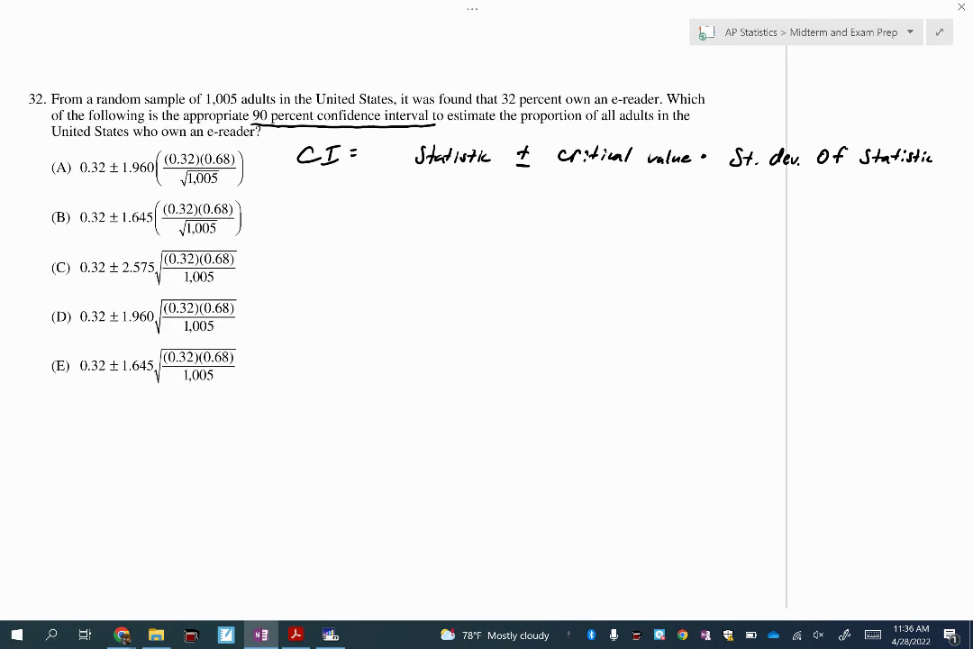
{"action": "left_click_drag", "start_coordinate": [521, 127], "coordinate": [581, 128]}
Handwrite "p̂ ±" beneath "Statistic ±" as the start of a symbolic line of the formula
{"action": "mouse_move", "coordinate": [443, 209]}
{"action": "left_mouse_down"}
{"action": "mouse_move", "coordinate": [434, 232]}
{"action": "mouse_move", "coordinate": [452, 211]}
{"action": "left_mouse_up"}
{"action": "left_click_drag", "start_coordinate": [441, 201], "coordinate": [482, 222]}
{"action": "mouse_move", "coordinate": [474, 212]}
{"action": "left_mouse_down"}
{"action": "mouse_move", "coordinate": [491, 212]}
{"action": "mouse_move", "coordinate": [491, 229]}
{"action": "left_mouse_up"}
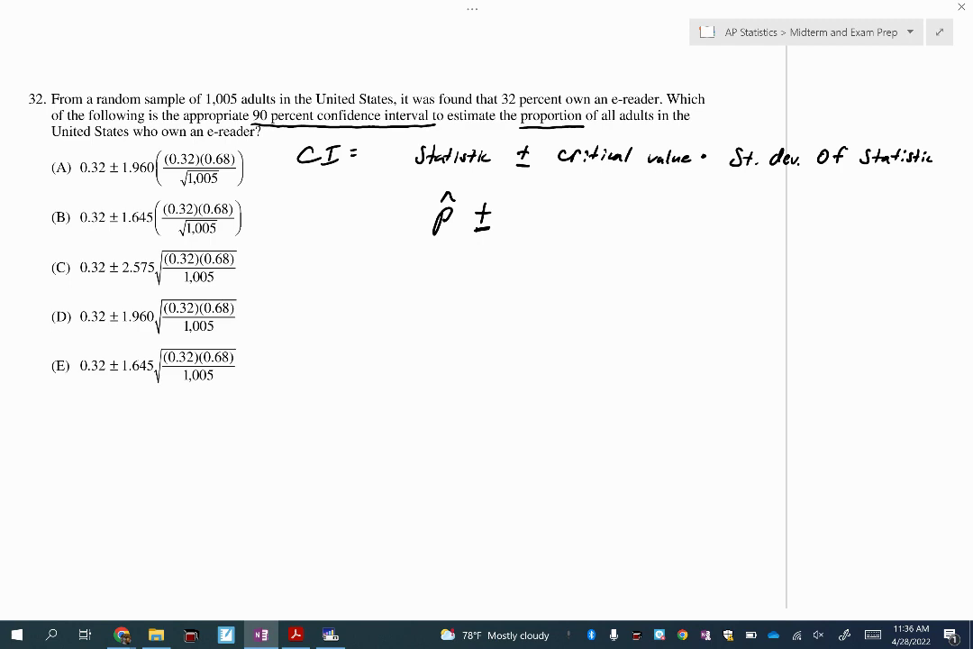
{"action": "scroll", "coordinate": [486, 315], "scroll_direction": "right", "scroll_amount": 10}
{"action": "key", "text": "super+Down"}
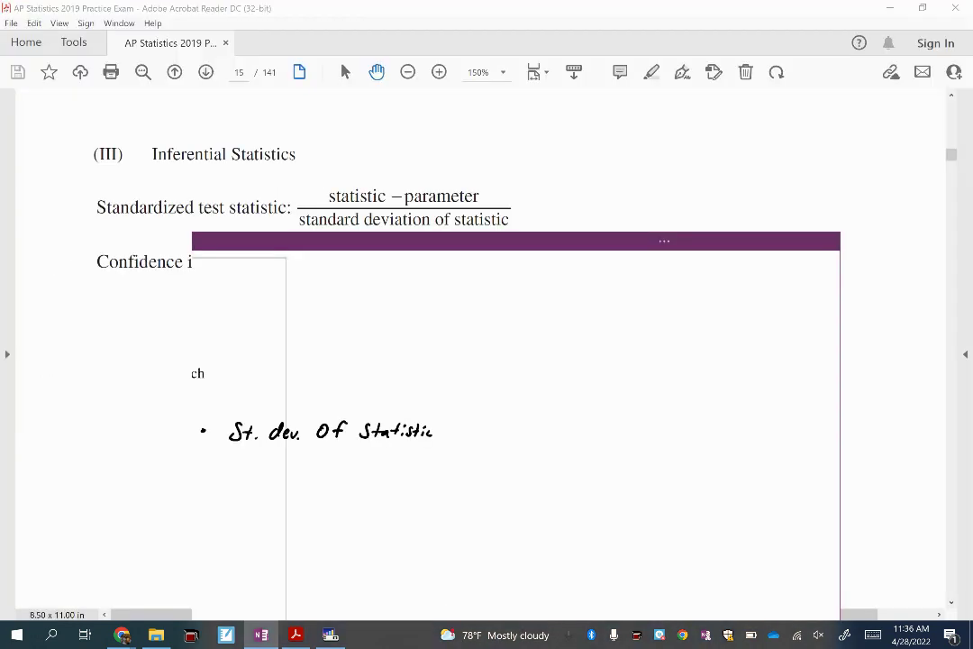
{"action": "left_click", "coordinate": [790, 304]}
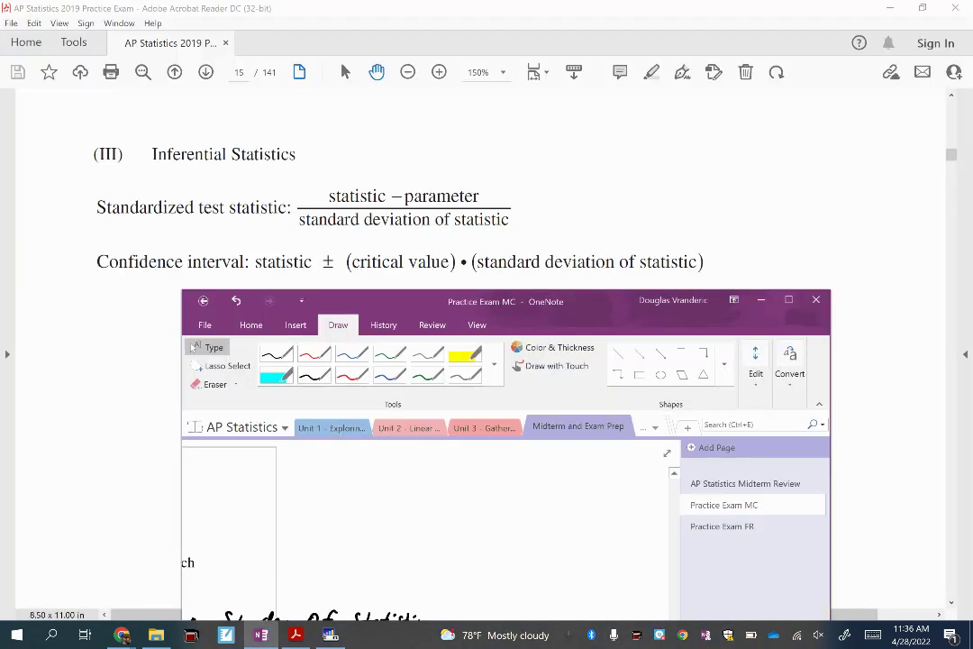
{"action": "left_click_drag", "start_coordinate": [790, 305], "coordinate": [609, 17]}
{"action": "left_click", "coordinate": [609, 18]}
{"action": "left_click", "coordinate": [810, 165]}
Handwrite "N(μ, σ)" in the blank space beyond the confidence interval formula and sketch a bell curve below it
{"action": "scroll", "coordinate": [486, 315], "scroll_direction": "right", "scroll_amount": 3}
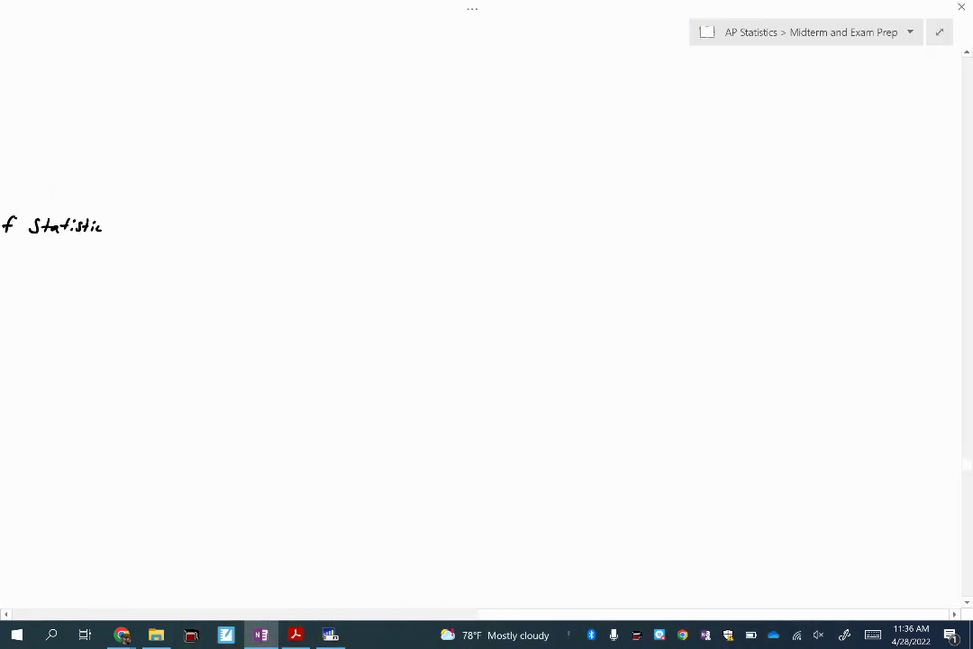
{"action": "mouse_move", "coordinate": [507, 147]}
{"action": "left_mouse_down"}
{"action": "mouse_move", "coordinate": [481, 273]}
{"action": "mouse_move", "coordinate": [575, 158]}
{"action": "left_mouse_up"}
{"action": "mouse_move", "coordinate": [640, 169]}
{"action": "left_mouse_down"}
{"action": "mouse_move", "coordinate": [600, 296]}
{"action": "mouse_move", "coordinate": [673, 248]}
{"action": "mouse_move", "coordinate": [687, 264]}
{"action": "left_mouse_up"}
{"action": "left_click_drag", "start_coordinate": [718, 271], "coordinate": [707, 296]}
{"action": "left_click_drag", "start_coordinate": [752, 245], "coordinate": [786, 247]}
{"action": "left_click_drag", "start_coordinate": [796, 206], "coordinate": [776, 312]}
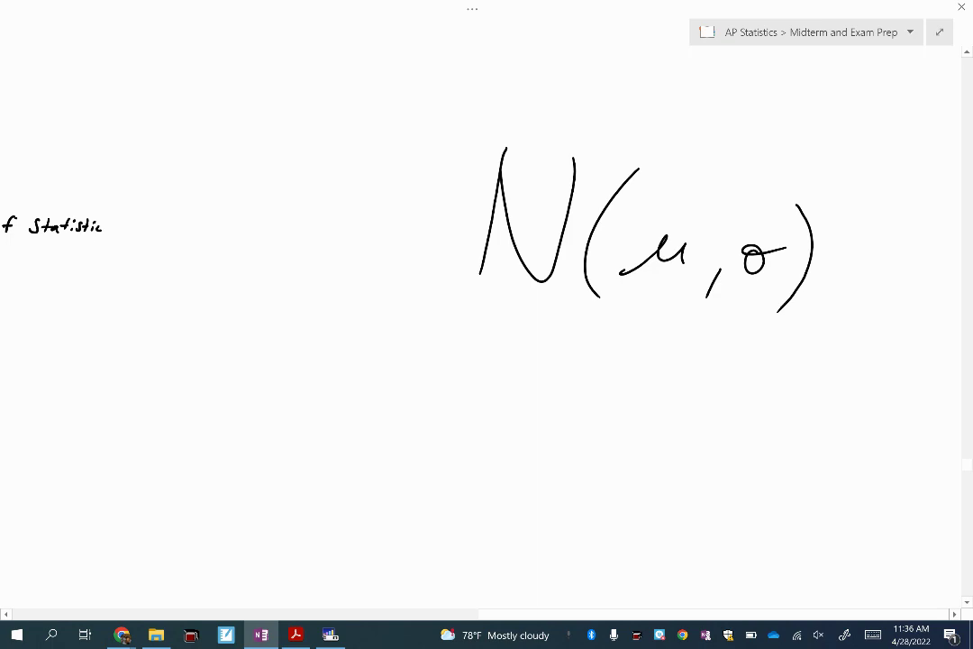
{"action": "scroll", "coordinate": [487, 324], "scroll_direction": "down", "scroll_amount": 1}
{"action": "mouse_move", "coordinate": [191, 514]}
{"action": "left_mouse_down"}
{"action": "mouse_move", "coordinate": [524, 265]}
{"action": "mouse_move", "coordinate": [690, 445]}
{"action": "mouse_move", "coordinate": [817, 519]}
{"action": "left_mouse_up"}
Continue the "p̂ ±" line beside question 32 with "z* · SE(p̂)"
{"action": "scroll", "coordinate": [486, 324], "scroll_direction": "left", "scroll_amount": 10}
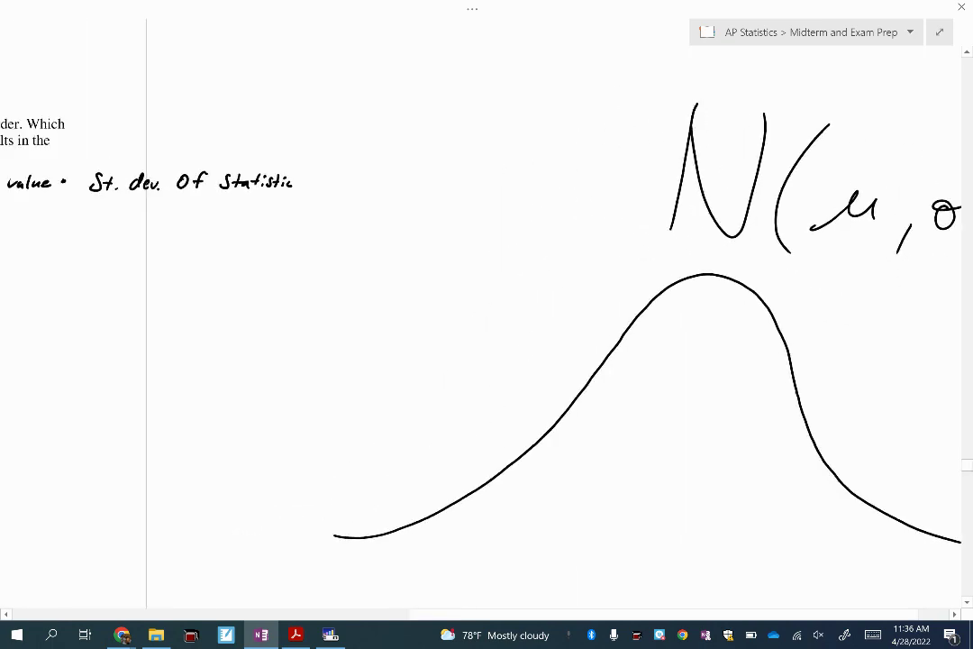
{"action": "mouse_move", "coordinate": [479, 210]}
{"action": "left_mouse_down"}
{"action": "mouse_move", "coordinate": [498, 226]}
{"action": "mouse_move", "coordinate": [521, 211]}
{"action": "left_mouse_up"}
{"action": "mouse_move", "coordinate": [521, 198]}
{"action": "left_mouse_down"}
{"action": "mouse_move", "coordinate": [507, 211]}
{"action": "mouse_move", "coordinate": [522, 205]}
{"action": "left_mouse_up"}
{"action": "left_click", "coordinate": [539, 213]}
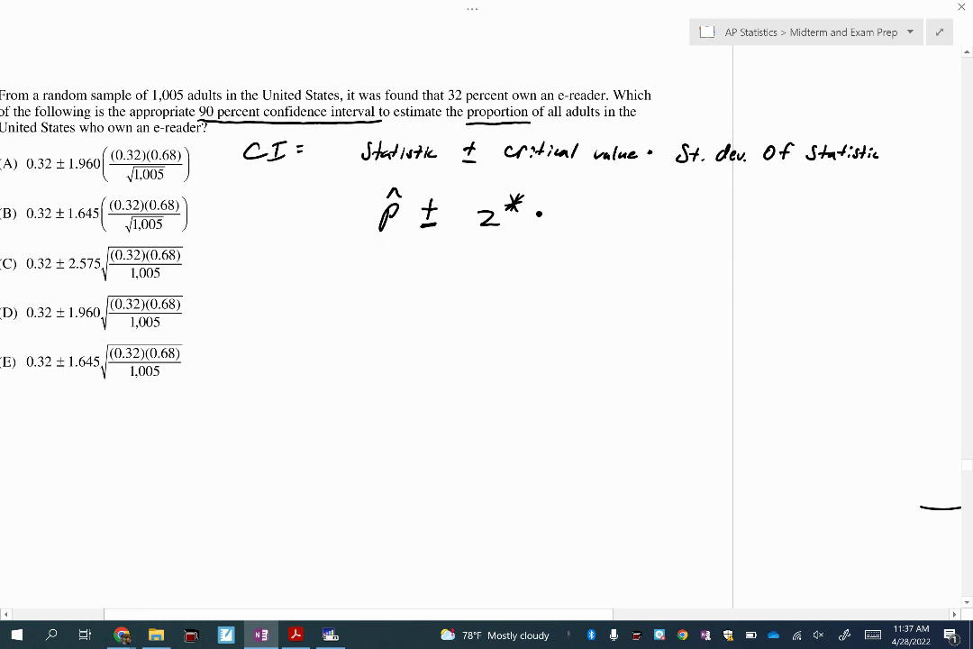
{"action": "left_click_drag", "start_coordinate": [594, 204], "coordinate": [575, 224]}
{"action": "mouse_move", "coordinate": [604, 203]}
{"action": "left_mouse_down"}
{"action": "mouse_move", "coordinate": [626, 225]}
{"action": "mouse_move", "coordinate": [626, 204]}
{"action": "left_mouse_up"}
{"action": "left_click_drag", "start_coordinate": [604, 215], "coordinate": [622, 215]}
{"action": "mouse_move", "coordinate": [646, 202]}
{"action": "left_mouse_down"}
{"action": "mouse_move", "coordinate": [652, 231]}
{"action": "mouse_move", "coordinate": [664, 207]}
{"action": "left_mouse_up"}
{"action": "left_click_drag", "start_coordinate": [671, 198], "coordinate": [668, 229]}
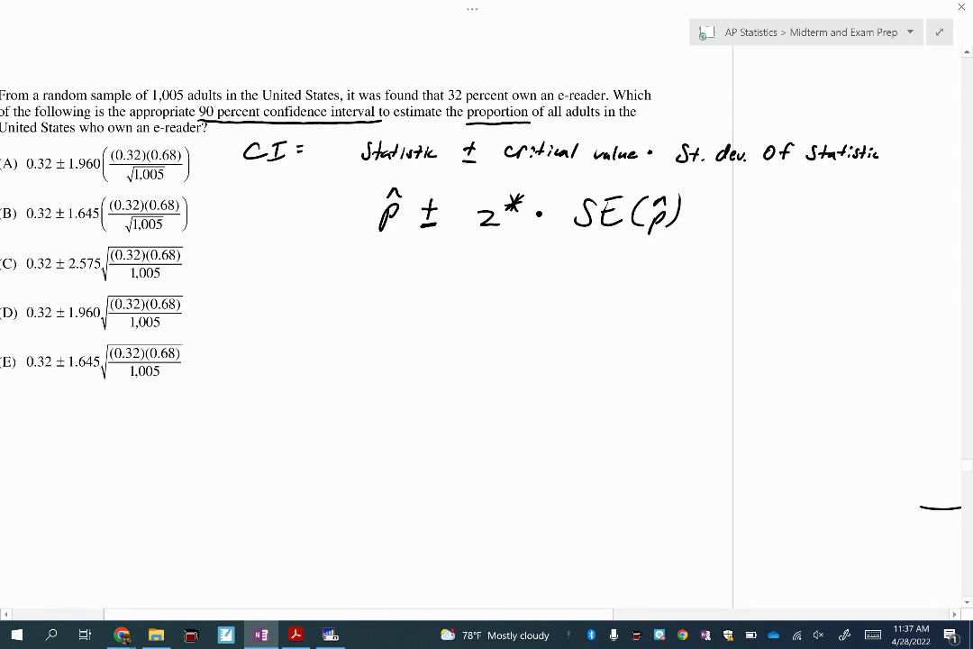
Check the sample proportion's standard deviation in the PDF, and write "±" and "· √(p̂·q̂/n)" on a new line in OneNote
{"action": "key", "text": "alt+Tab"}
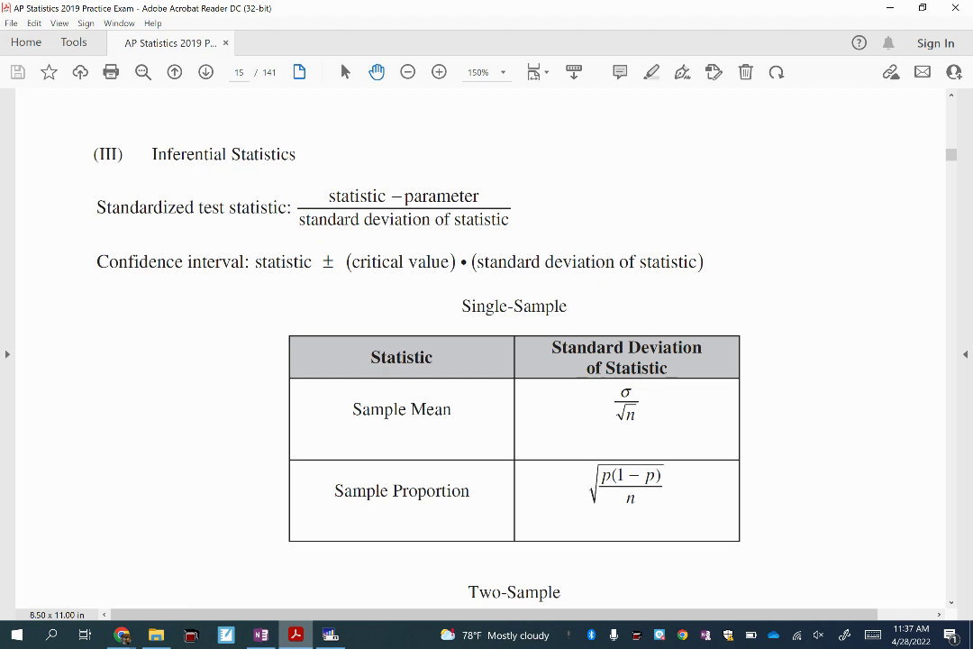
{"action": "key", "text": "alt+Tab"}
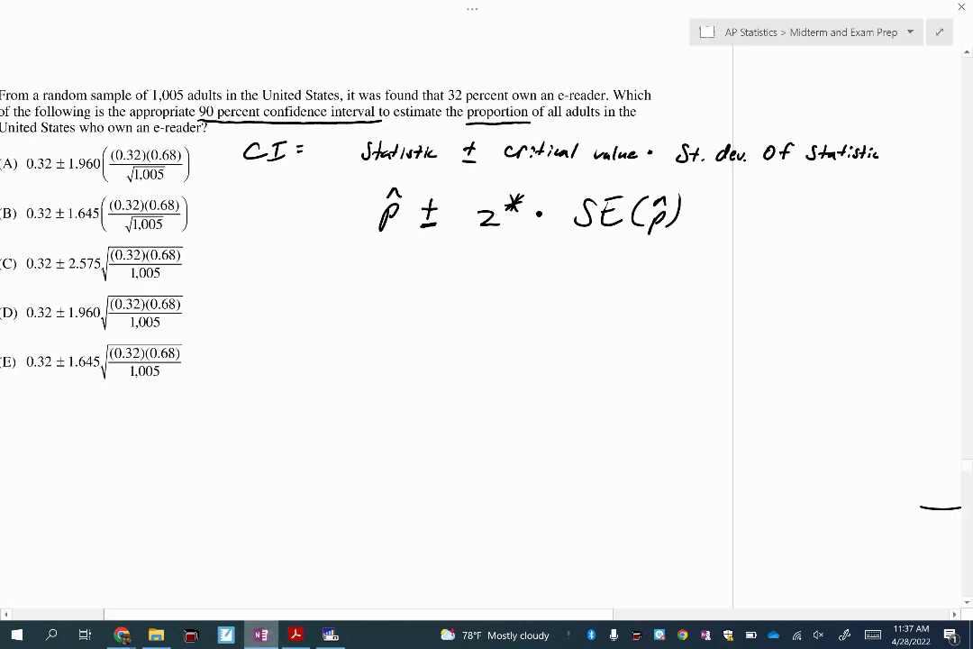
{"action": "left_click_drag", "start_coordinate": [428, 270], "coordinate": [428, 291]}
{"action": "mouse_move", "coordinate": [418, 281]}
{"action": "left_mouse_down"}
{"action": "mouse_move", "coordinate": [439, 281]}
{"action": "mouse_move", "coordinate": [439, 301]}
{"action": "left_mouse_up"}
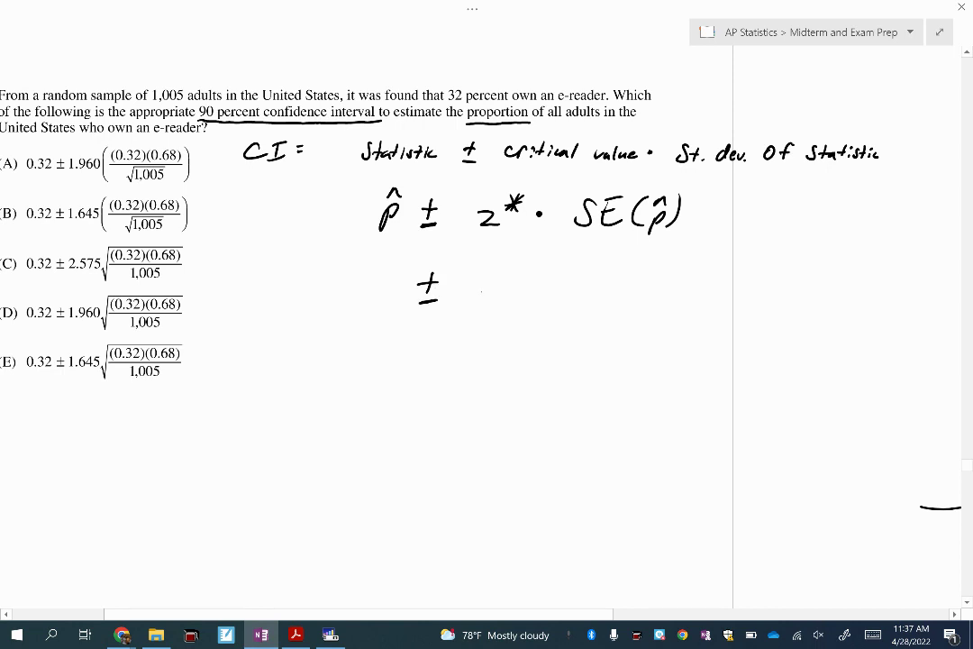
{"action": "left_click", "coordinate": [567, 287]}
{"action": "mouse_move", "coordinate": [584, 317]}
{"action": "left_mouse_down"}
{"action": "mouse_move", "coordinate": [614, 259]}
{"action": "mouse_move", "coordinate": [711, 256]}
{"action": "left_mouse_up"}
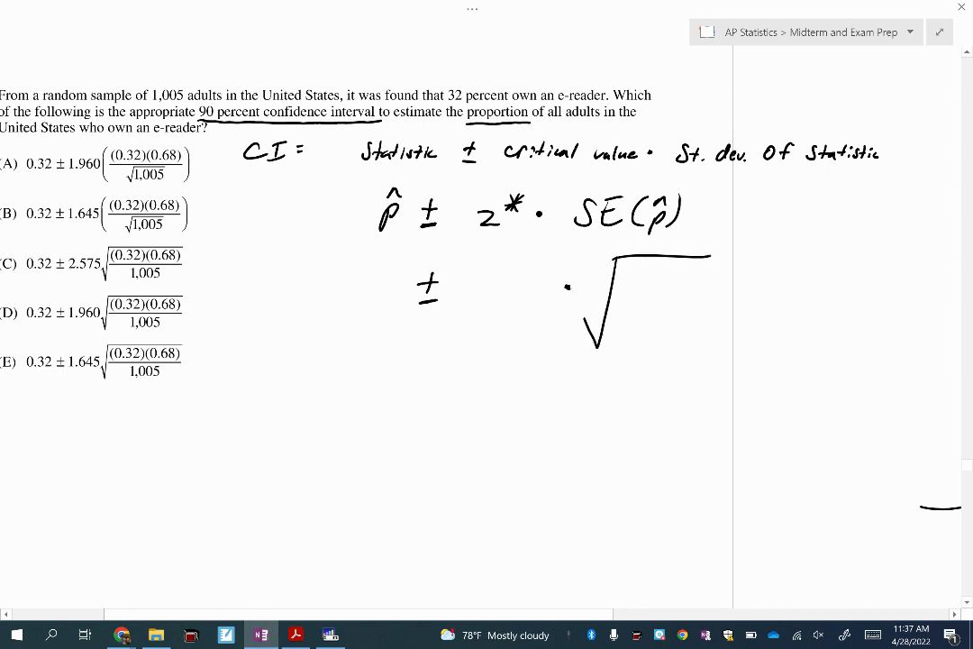
{"action": "left_click_drag", "start_coordinate": [628, 273], "coordinate": [630, 285]}
{"action": "mouse_move", "coordinate": [628, 270]}
{"action": "left_mouse_down"}
{"action": "mouse_move", "coordinate": [672, 285]}
{"action": "mouse_move", "coordinate": [669, 294]}
{"action": "mouse_move", "coordinate": [675, 267]}
{"action": "left_mouse_up"}
{"action": "left_click", "coordinate": [657, 278]}
{"action": "left_click", "coordinate": [669, 265]}
{"action": "left_click_drag", "start_coordinate": [620, 302], "coordinate": [678, 300]}
{"action": "left_click_drag", "start_coordinate": [638, 315], "coordinate": [654, 329]}
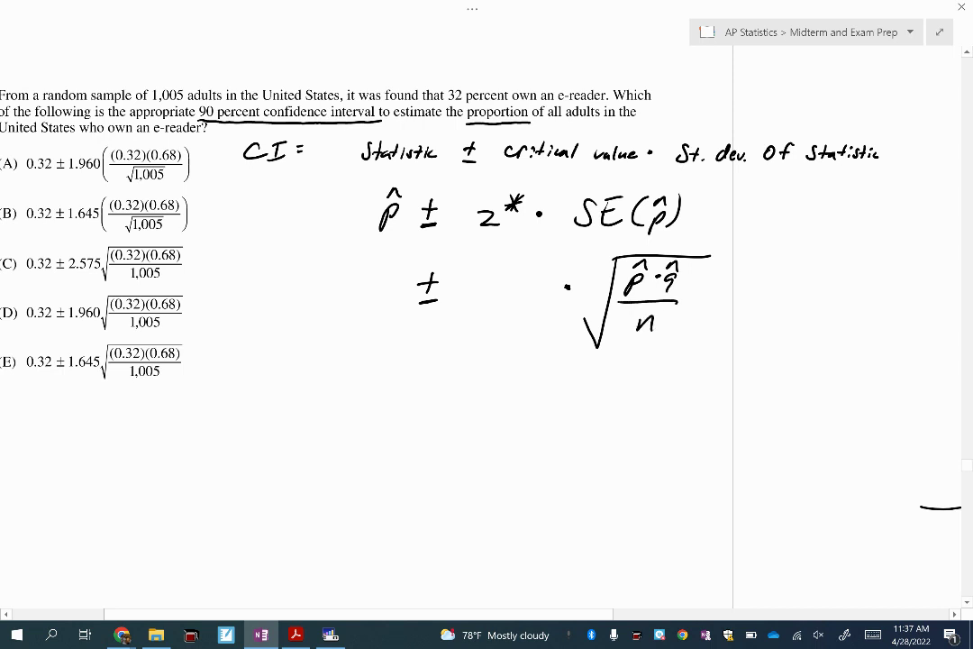
Complete the new line by writing "p̂" before the ± sign and "z*" before the multiplication dot
{"action": "mouse_move", "coordinate": [363, 287]}
{"action": "left_mouse_down"}
{"action": "mouse_move", "coordinate": [365, 303]}
{"action": "mouse_move", "coordinate": [379, 280]}
{"action": "left_mouse_up"}
{"action": "mouse_move", "coordinate": [481, 290]}
{"action": "left_mouse_down"}
{"action": "mouse_move", "coordinate": [501, 308]}
{"action": "mouse_move", "coordinate": [512, 299]}
{"action": "left_mouse_up"}
{"action": "left_click_drag", "start_coordinate": [506, 285], "coordinate": [523, 295]}
{"action": "left_click_drag", "start_coordinate": [521, 284], "coordinate": [506, 297]}
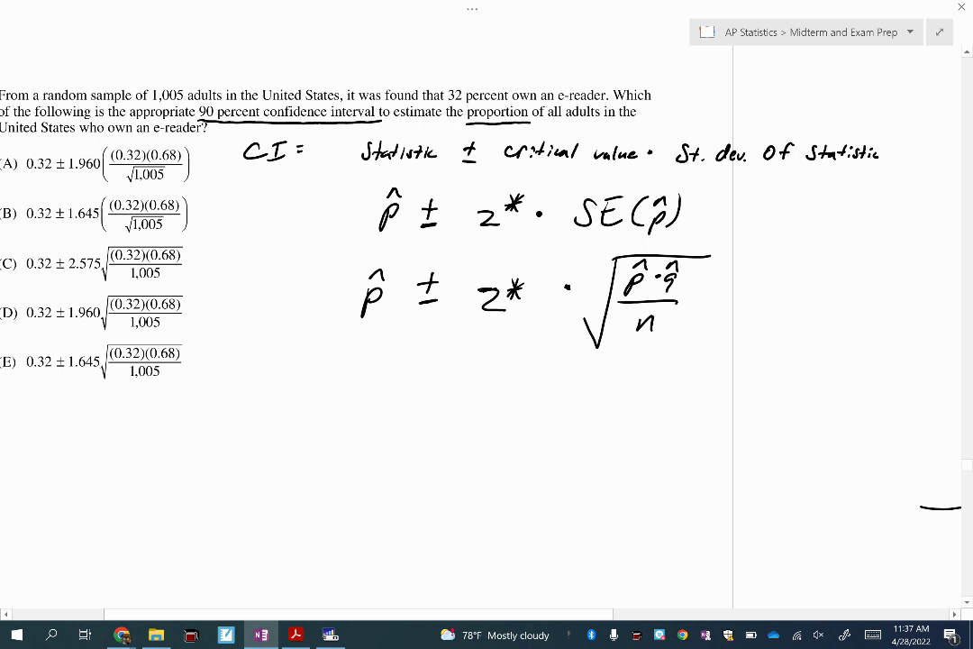
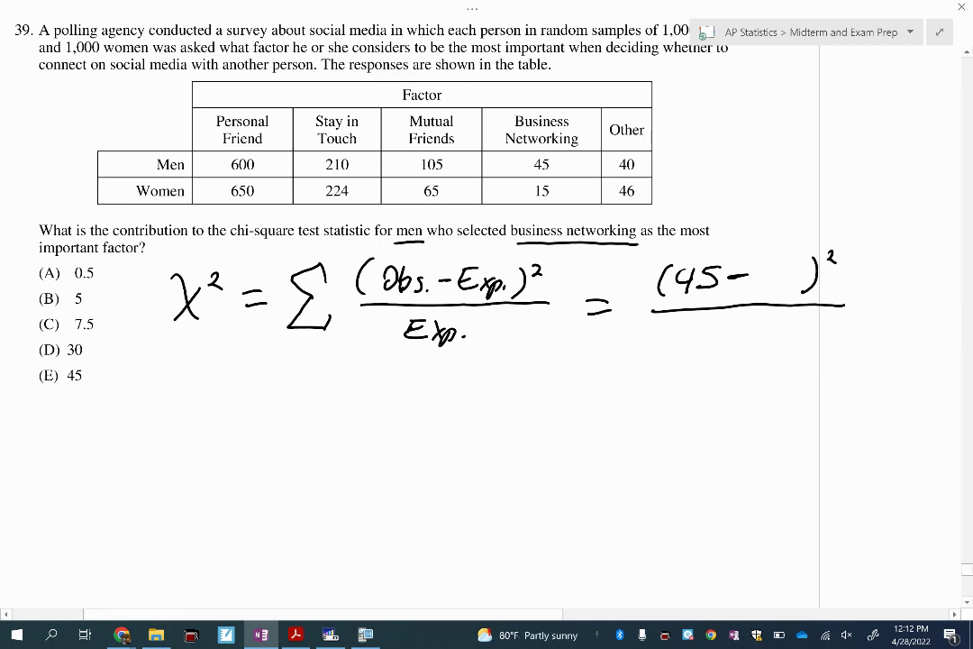
Switch to TI-SmartView CE, clear the calculator's home screen and open matrix [A] in the matrix editor
{"action": "left_click", "coordinate": [365, 634]}
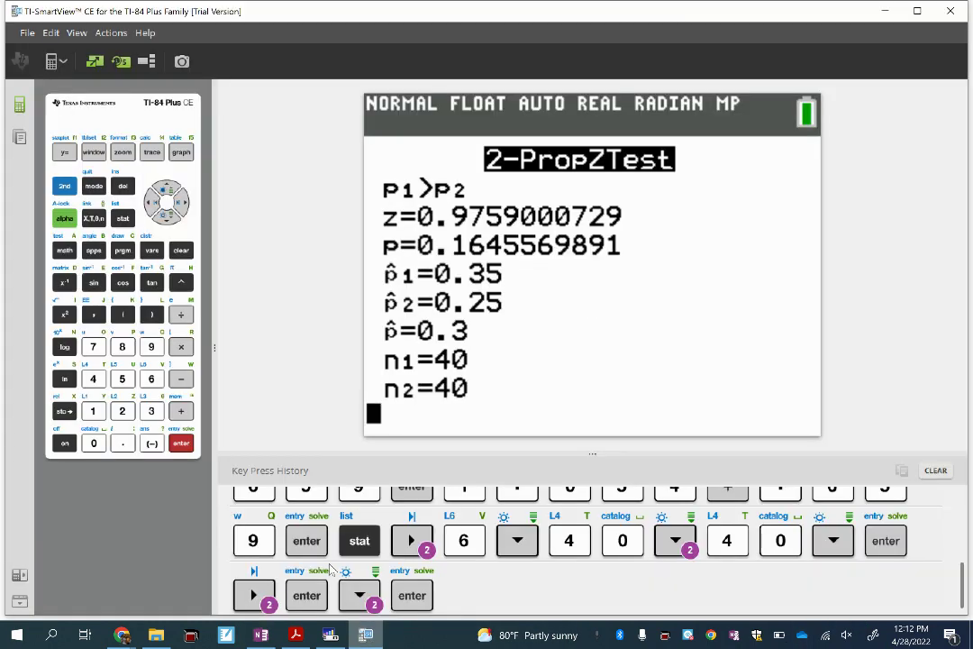
{"action": "left_click", "coordinate": [181, 252]}
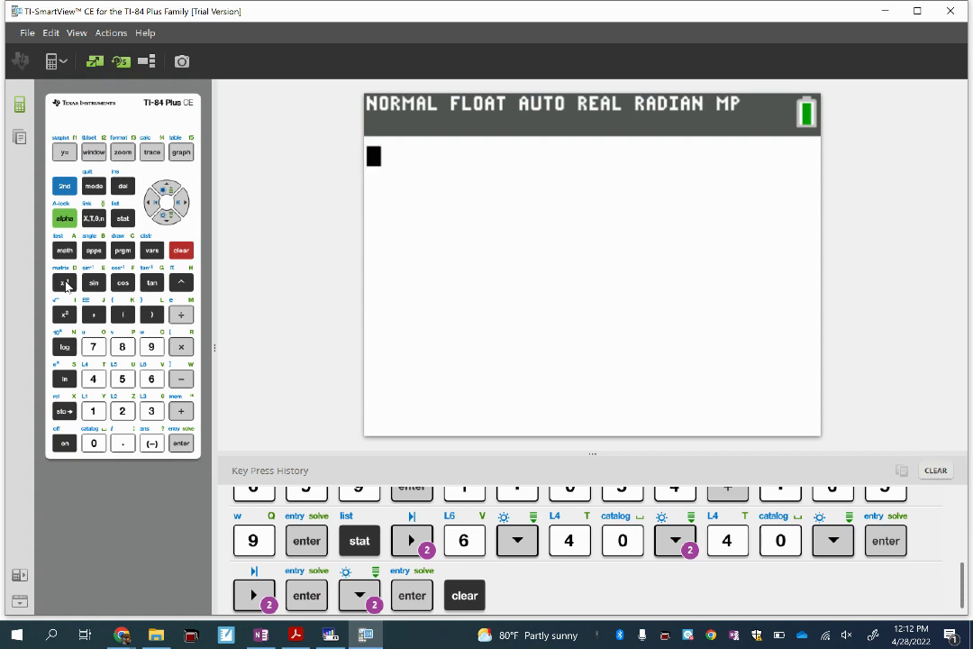
{"action": "key", "text": "shift"}
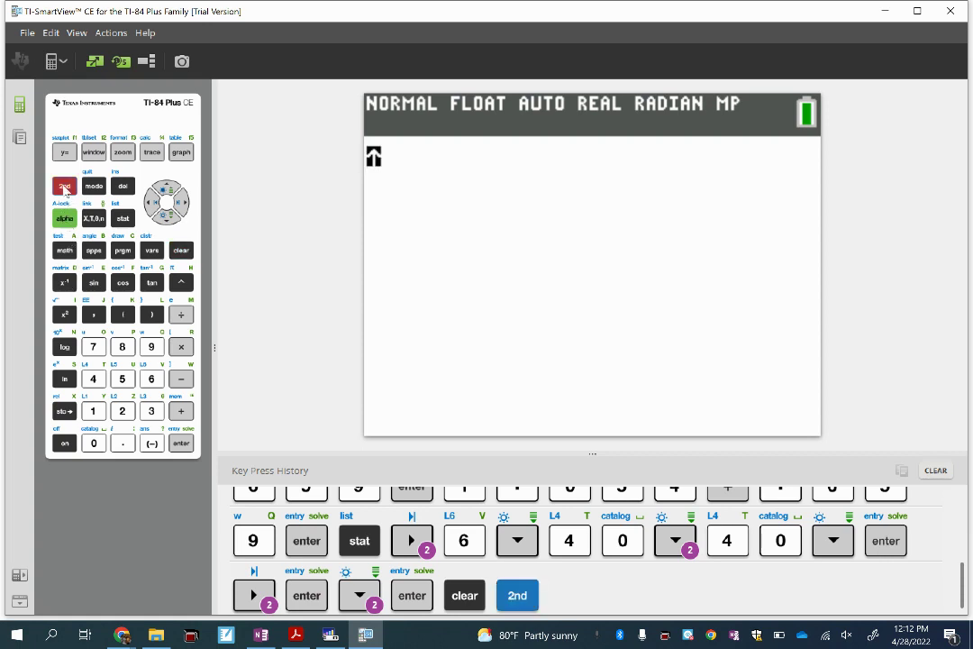
{"action": "left_click", "coordinate": [63, 285]}
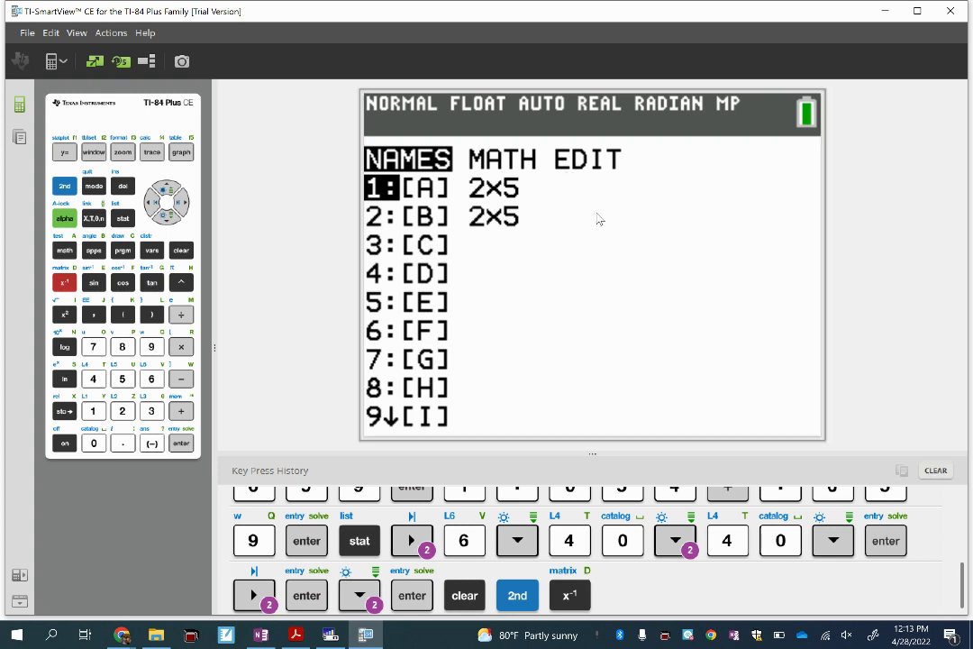
{"action": "key", "text": "Right"}
{"action": "key", "text": "Right"}
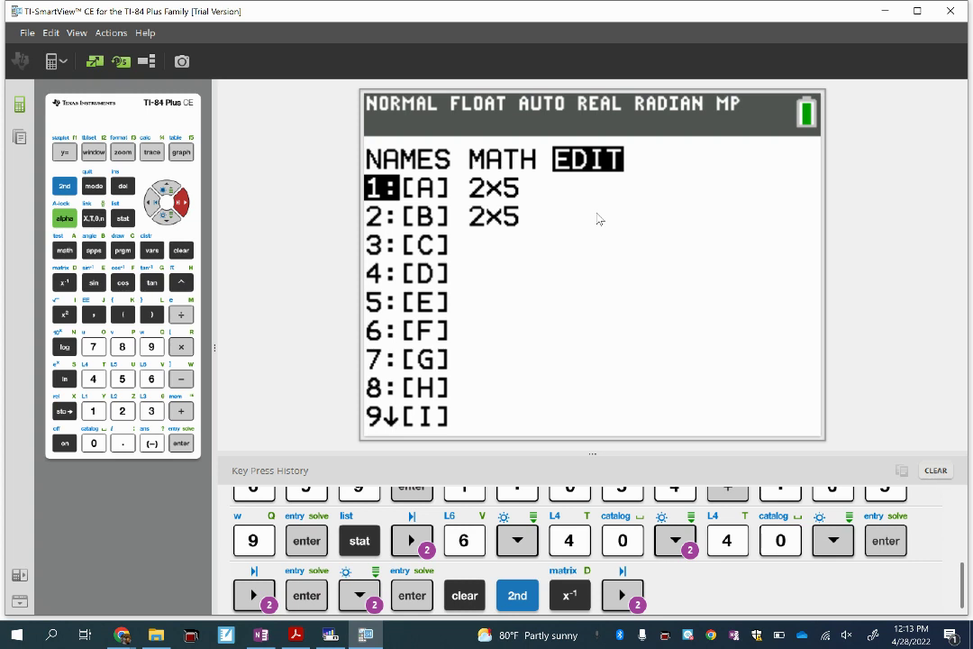
{"action": "left_click", "coordinate": [179, 445]}
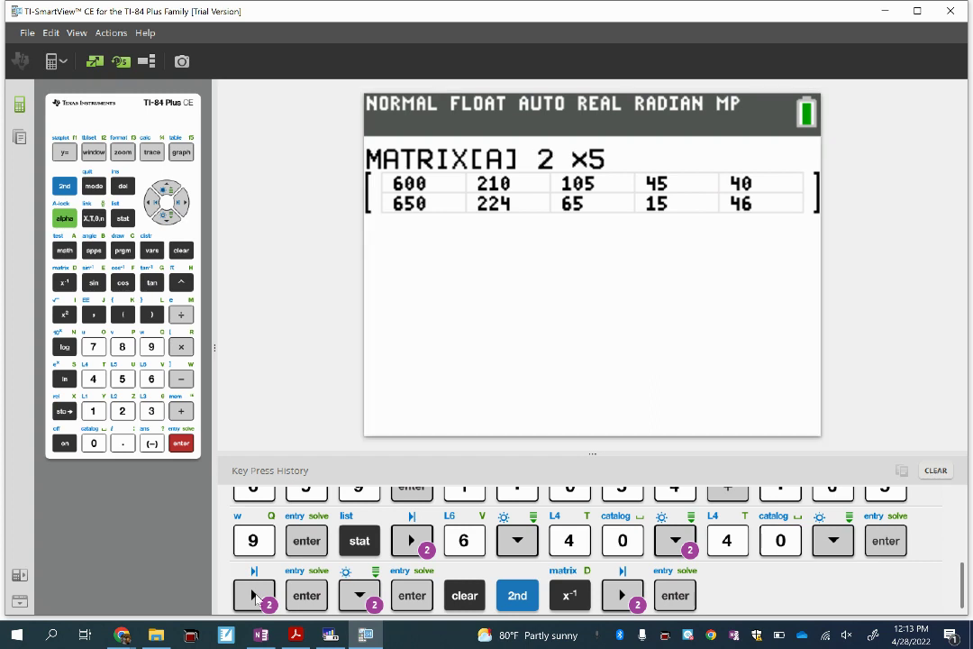
{"action": "mouse_move", "coordinate": [121, 634]}
{"action": "left_click", "coordinate": [121, 599]}
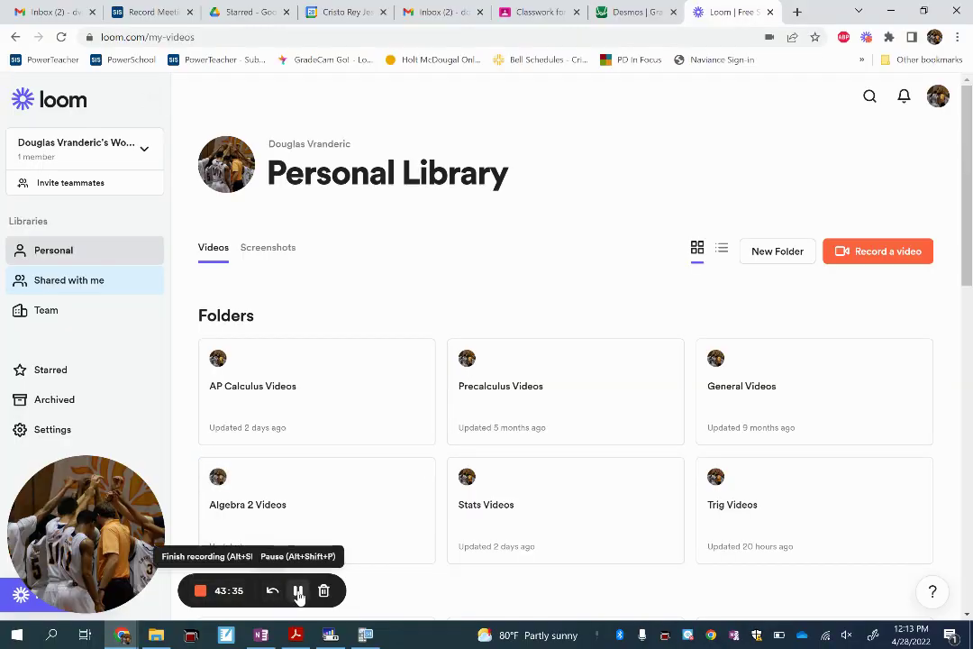
{"action": "left_click", "coordinate": [366, 637]}
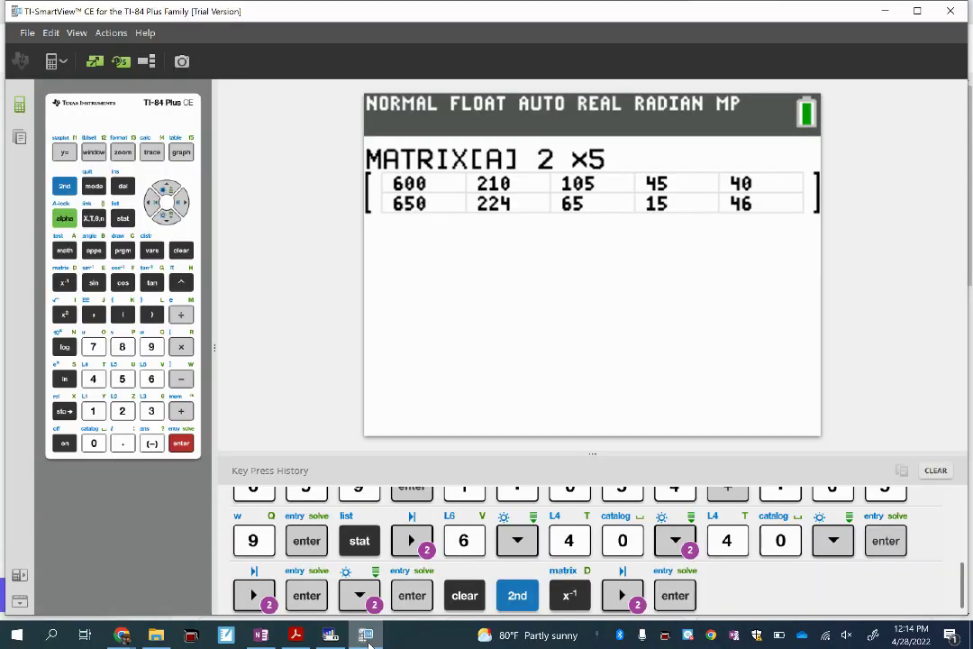
Open the χ²-Test setup from the calculator's statistical tests, checking question 39 in OneNote before choosing the test
{"action": "left_click", "coordinate": [124, 219]}
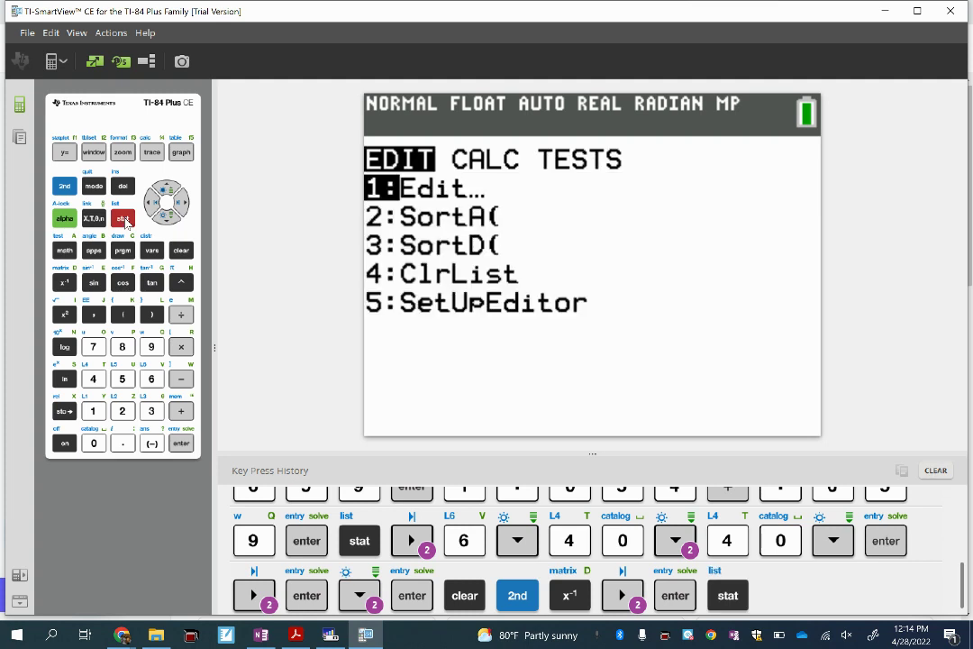
{"action": "key", "text": "Right"}
{"action": "key", "text": "Right"}
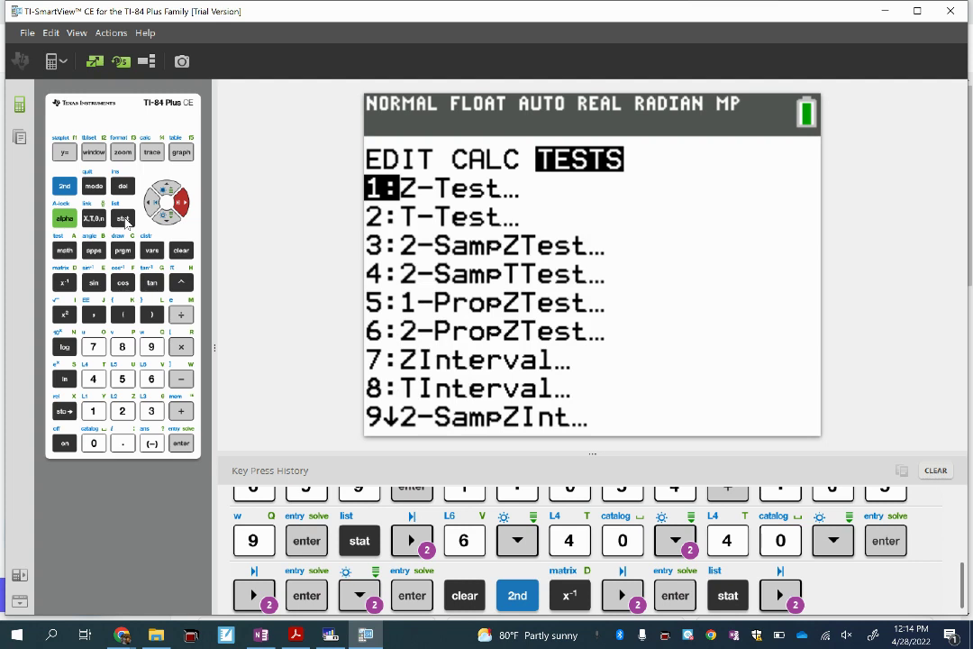
{"action": "key", "text": "Down"}
{"action": "key", "text": "Down"}
{"action": "key", "text": "Down"}
{"action": "key", "text": "Down"}
{"action": "key", "text": "Down"}
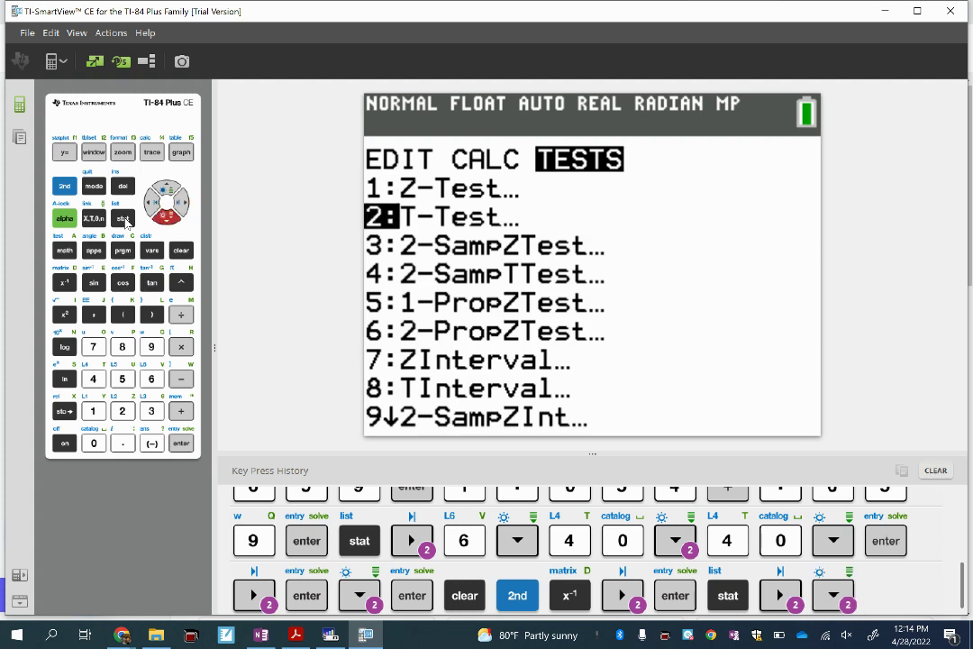
{"action": "key", "text": "Down"}
{"action": "key", "text": "Down"}
{"action": "key", "text": "Down"}
{"action": "key", "text": "Down"}
{"action": "key", "text": "Down"}
{"action": "key", "text": "Down"}
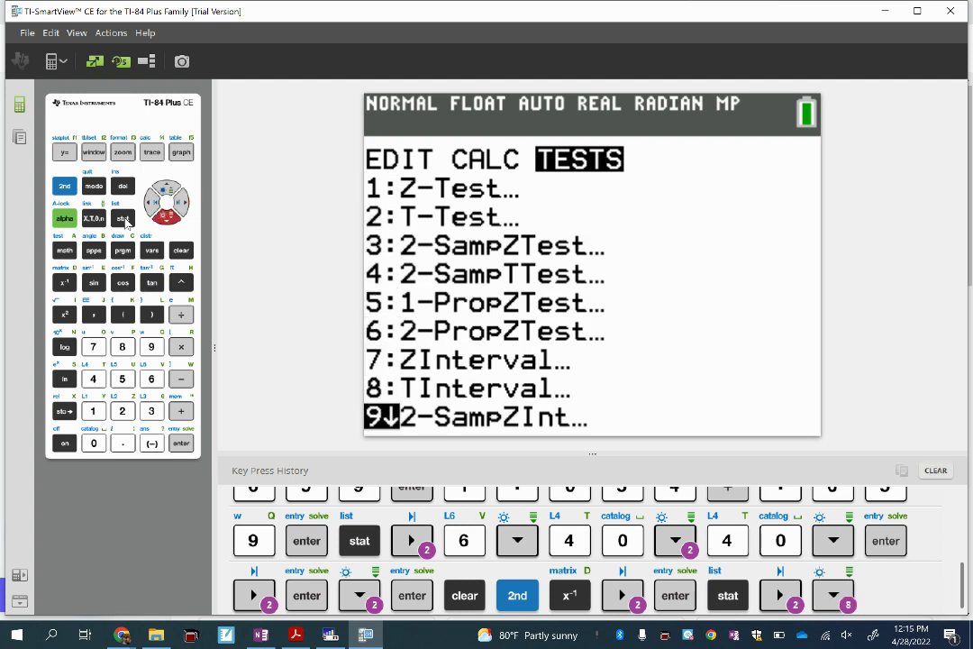
{"action": "key", "text": "Down"}
{"action": "key", "text": "Down"}
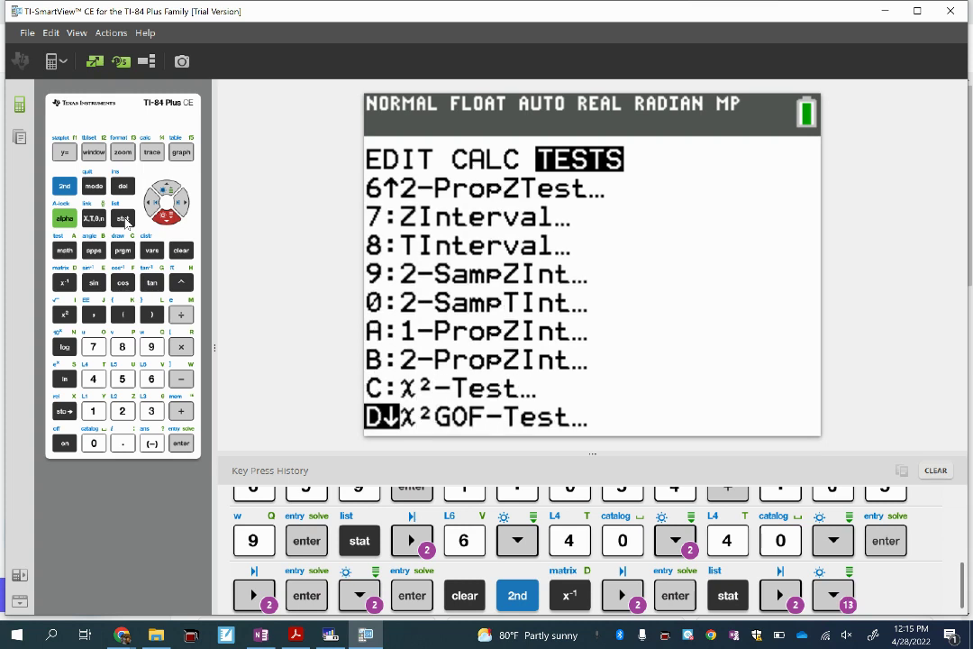
{"action": "key", "text": "Down"}
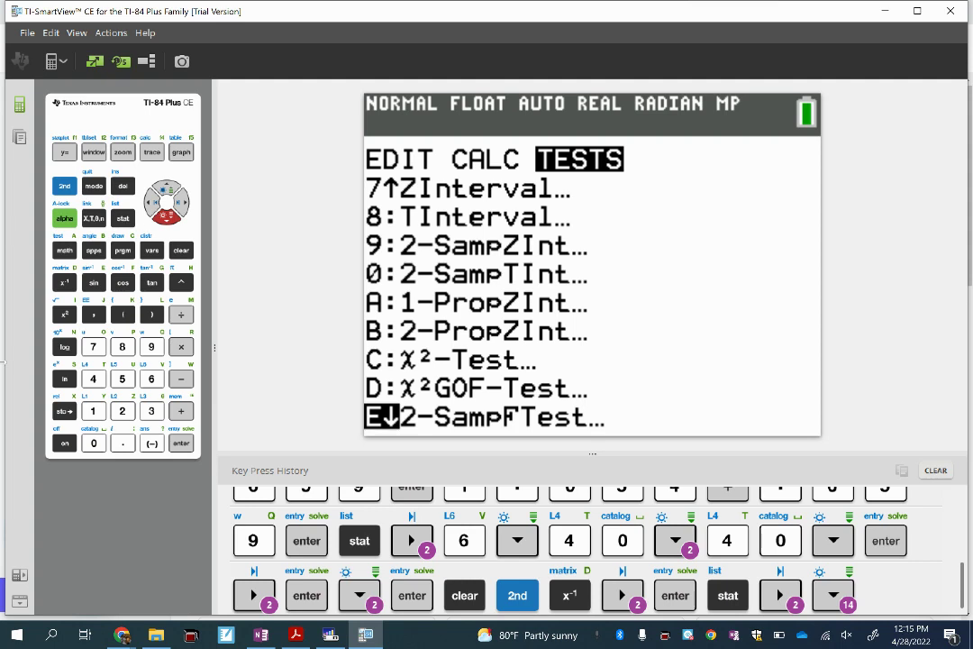
{"action": "left_click", "coordinate": [261, 634]}
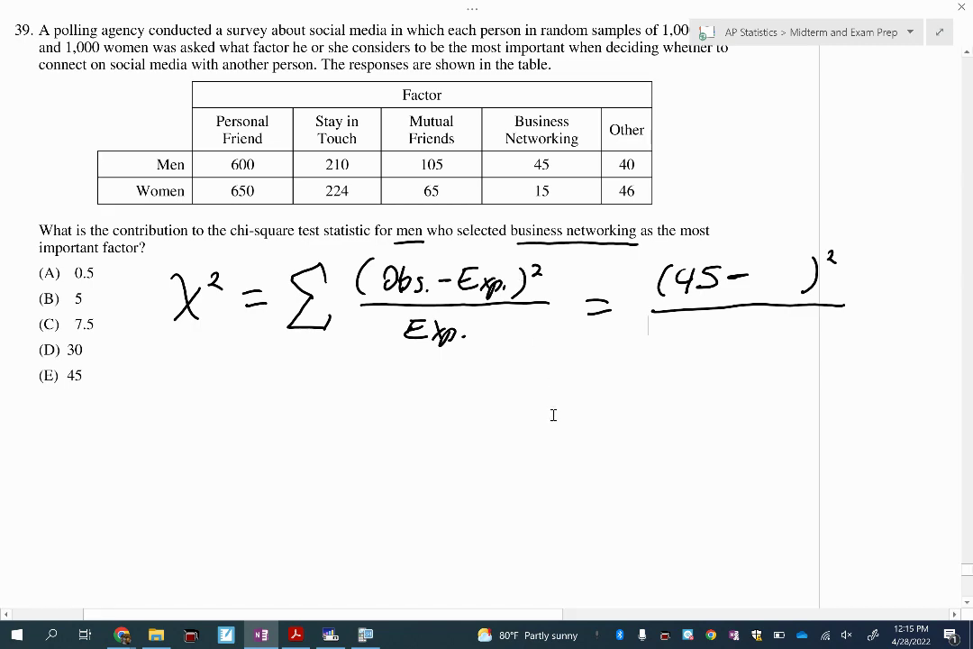
{"action": "left_click", "coordinate": [374, 638]}
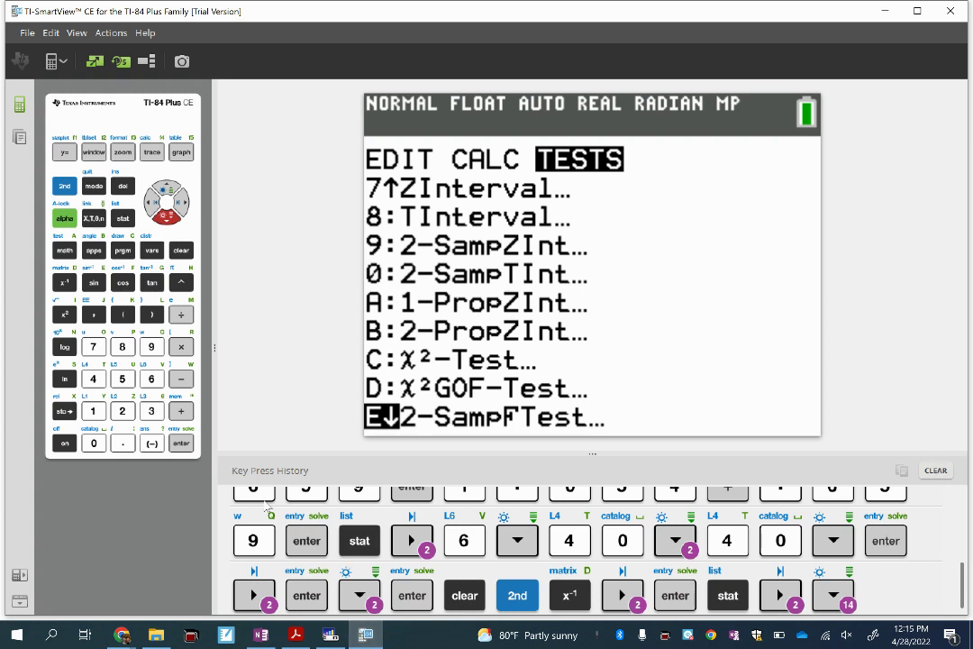
{"action": "left_click", "coordinate": [171, 187]}
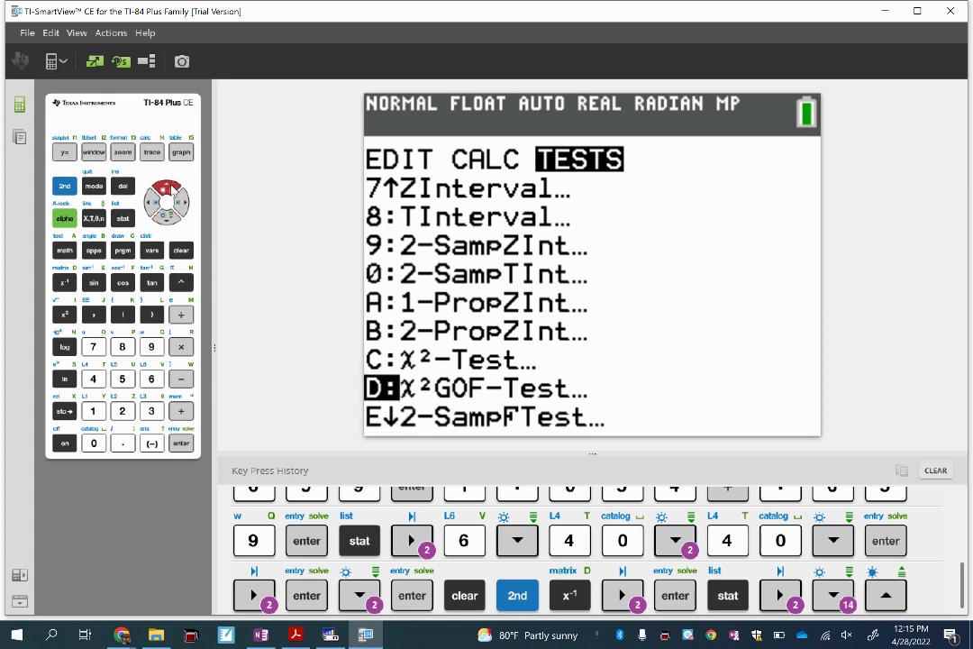
{"action": "left_click", "coordinate": [171, 188]}
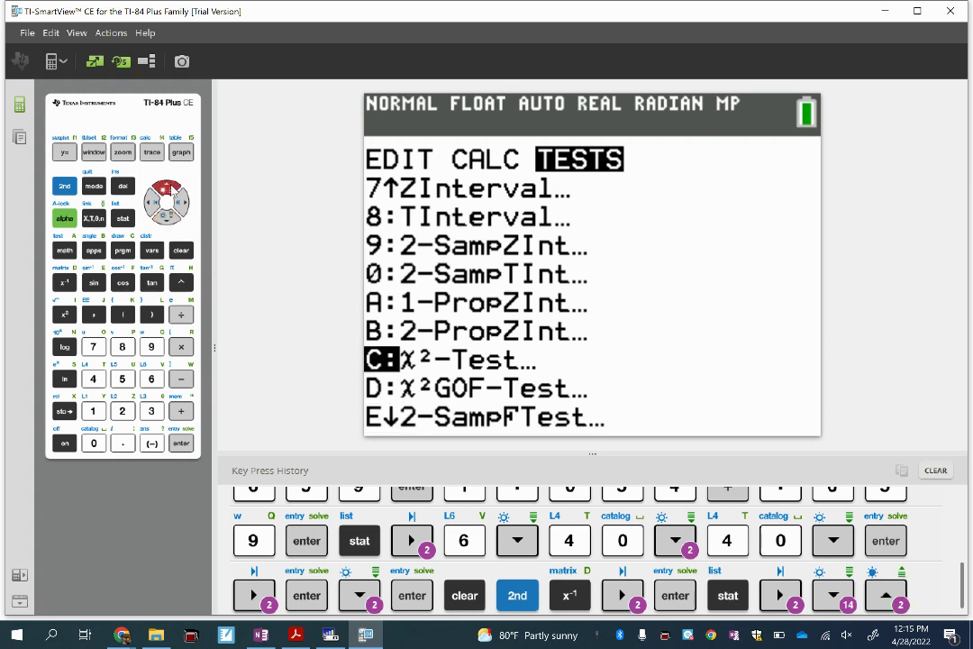
{"action": "left_click", "coordinate": [183, 446]}
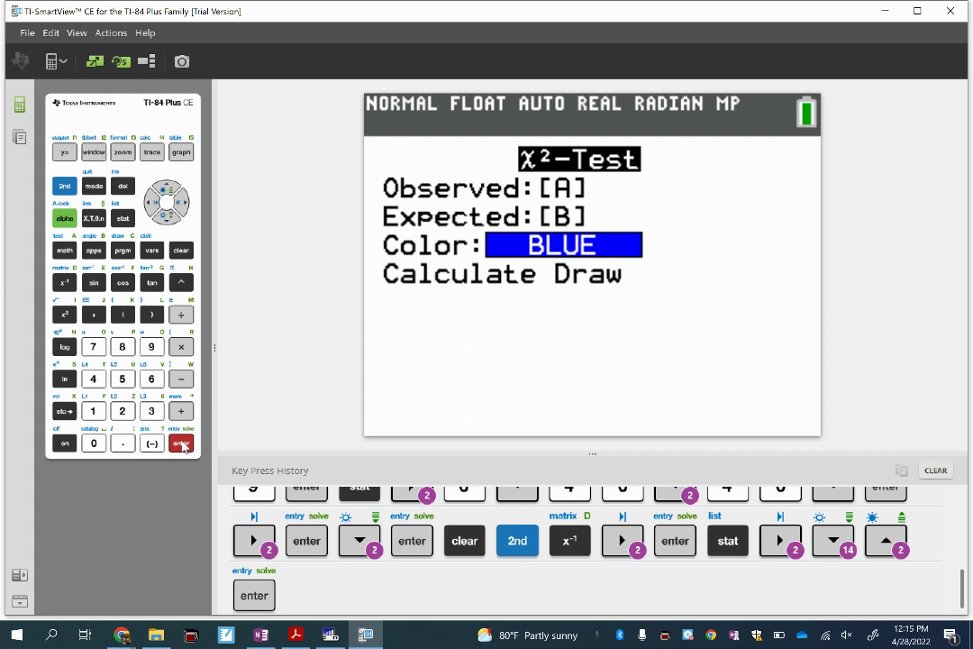
Calculate the χ²-Test with [A] as the observed matrix and [B] as the expected matrix
{"action": "key", "text": "Down"}
{"action": "key", "text": "Down"}
{"action": "key", "text": "Down"}
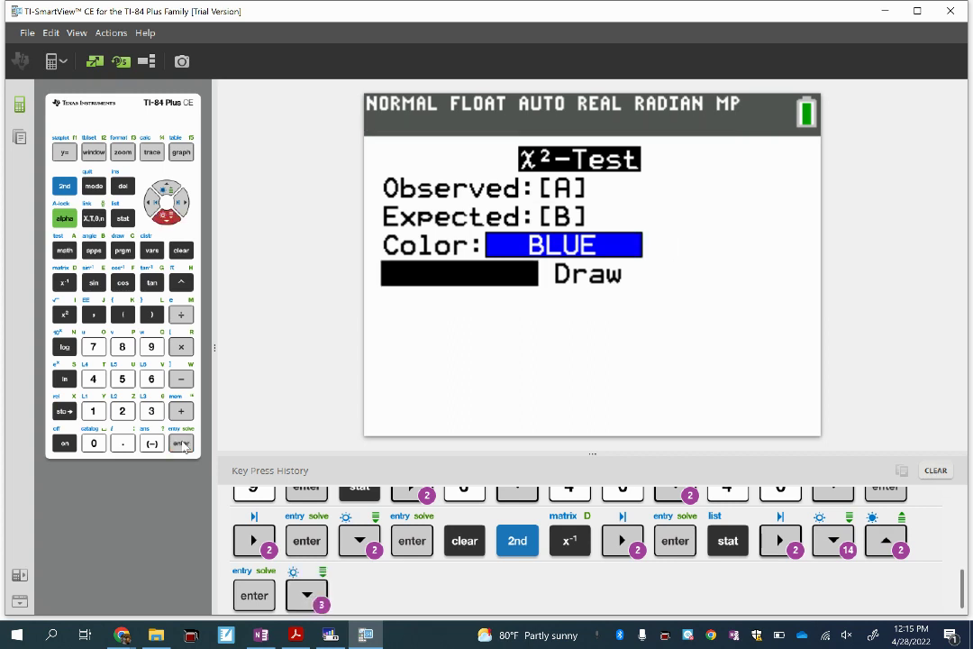
{"action": "left_click", "coordinate": [180, 445]}
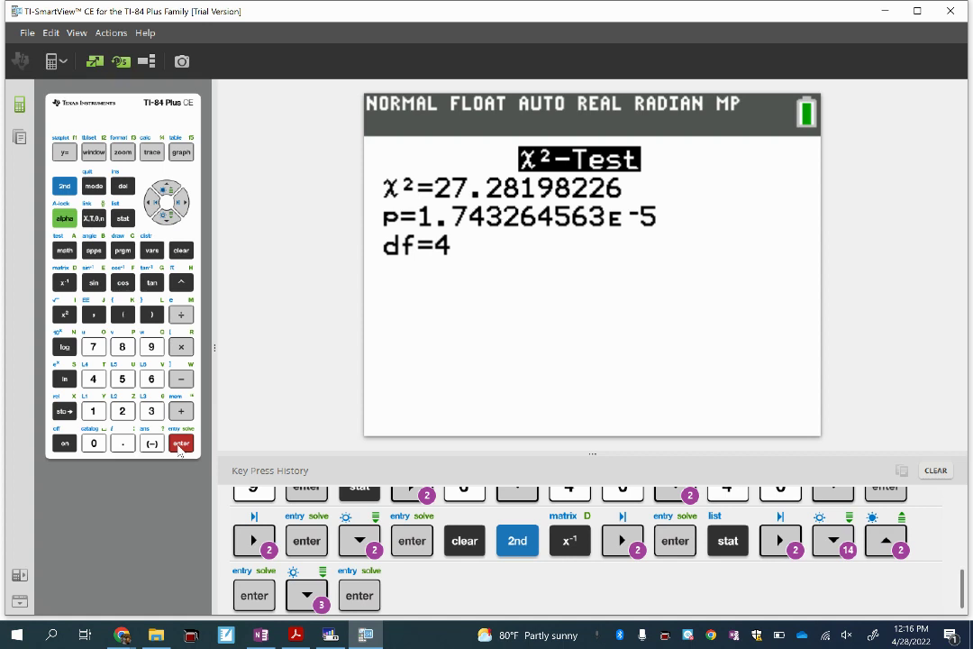
Recall matrix [B] by name and display its expected counts on the calculator's home screen
{"action": "left_click", "coordinate": [65, 187]}
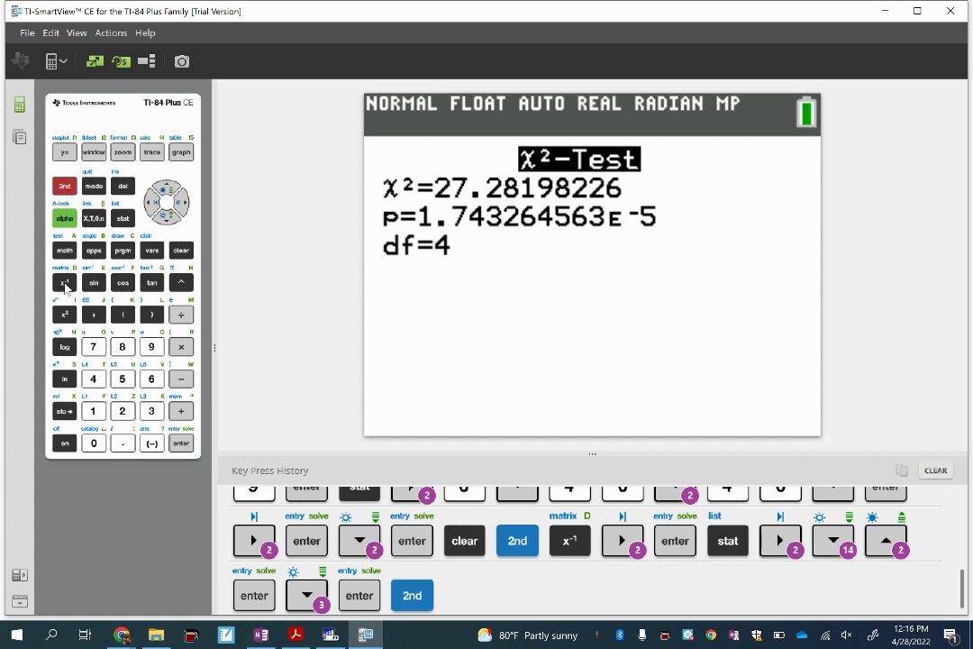
{"action": "left_click", "coordinate": [65, 284]}
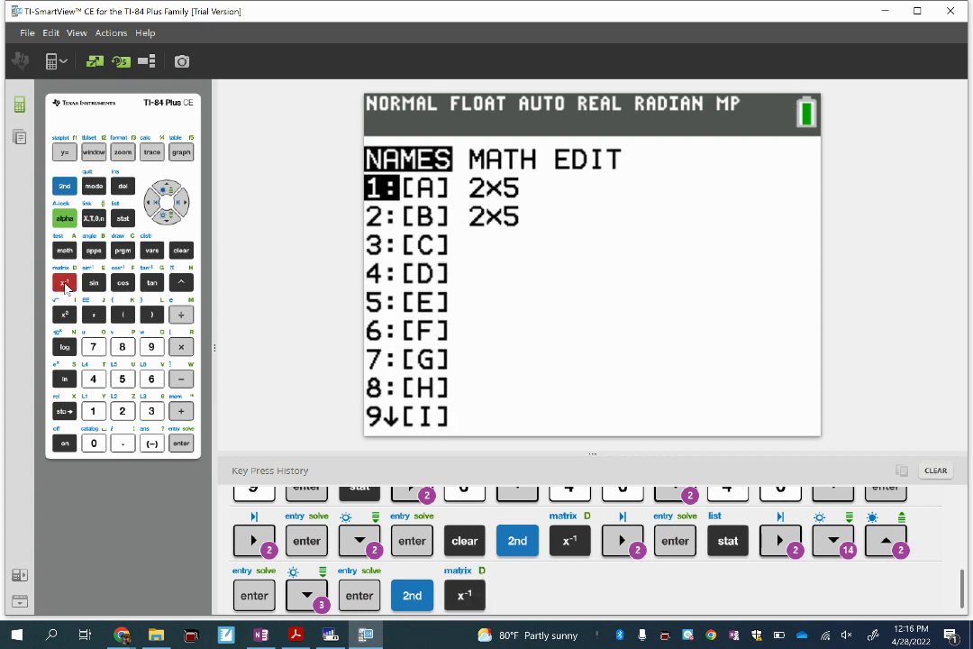
{"action": "key", "text": "Down"}
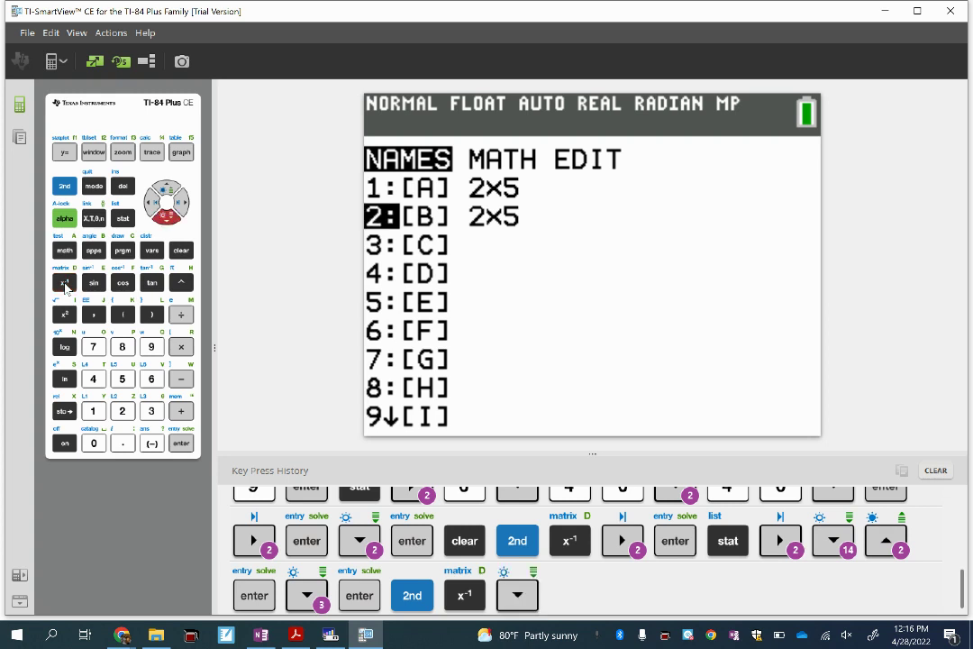
{"action": "key", "text": "Up"}
{"action": "key", "text": "Right"}
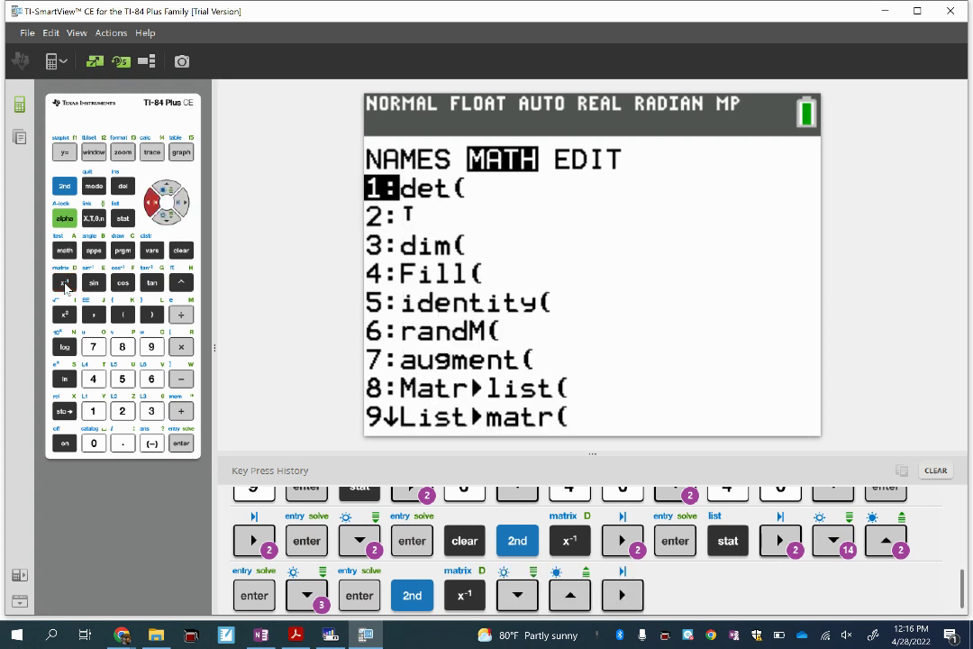
{"action": "key", "text": "Left"}
{"action": "key", "text": "Down"}
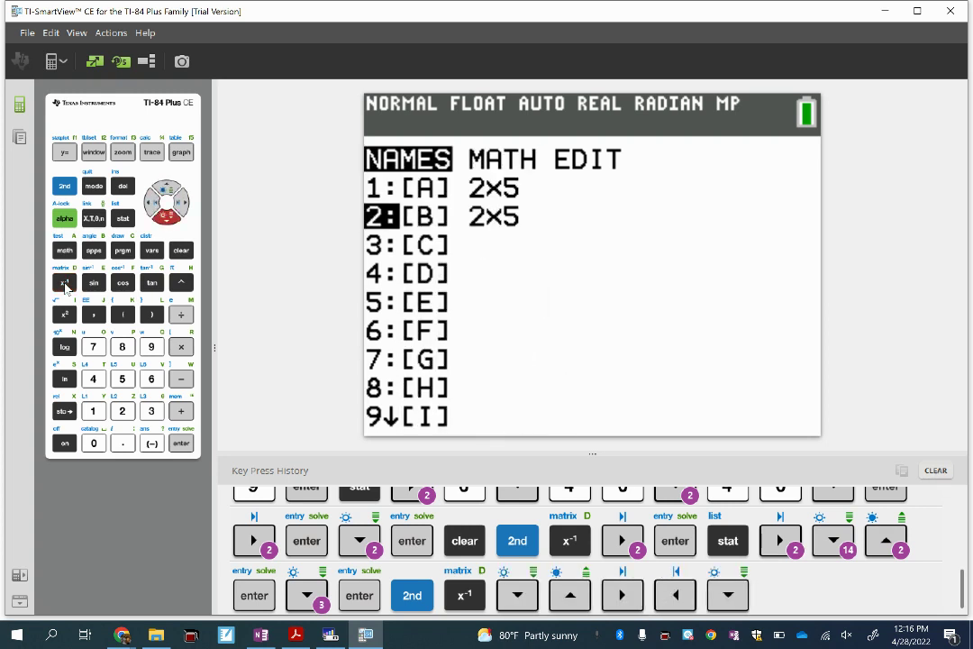
{"action": "left_click", "coordinate": [180, 444]}
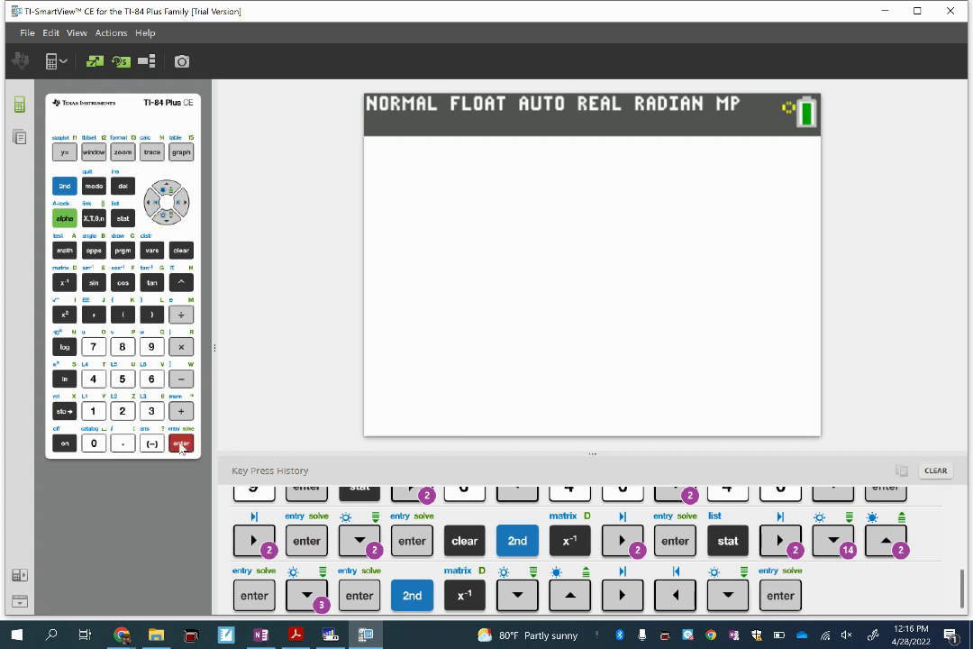
{"action": "left_click", "coordinate": [180, 444]}
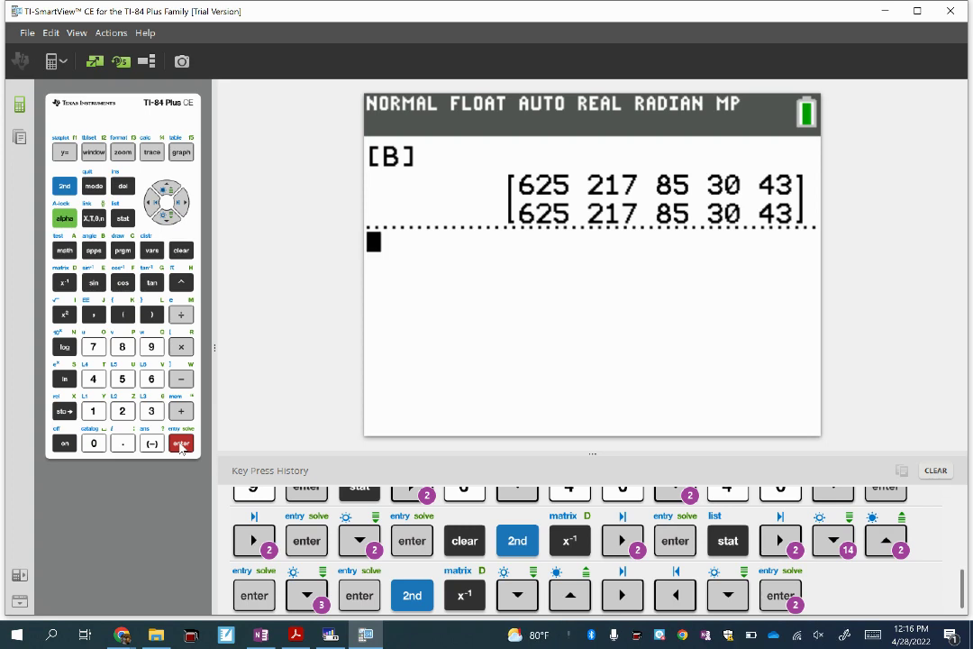
Switch to OneNote and write the expected count 30 in the numerator and denominator of question 39's chi-square fraction
{"action": "key", "text": "alt+Tab"}
{"action": "mouse_move", "coordinate": [755, 260]}
{"action": "left_mouse_down"}
{"action": "mouse_move", "coordinate": [757, 290]}
{"action": "mouse_move", "coordinate": [784, 263]}
{"action": "left_mouse_up"}
{"action": "left_click_drag", "start_coordinate": [713, 339], "coordinate": [718, 357]}
{"action": "mouse_move", "coordinate": [741, 340]}
{"action": "left_mouse_down"}
{"action": "mouse_move", "coordinate": [753, 340]}
{"action": "mouse_move", "coordinate": [741, 340]}
{"action": "left_mouse_up"}
Handwrite "= 15²/30" on a new line beneath the (45−30)²/30 fraction
{"action": "scroll", "coordinate": [487, 361], "scroll_direction": "down", "scroll_amount": 2}
{"action": "left_click_drag", "start_coordinate": [585, 321], "coordinate": [605, 321]}
{"action": "left_click_drag", "start_coordinate": [586, 333], "coordinate": [607, 332]}
{"action": "mouse_move", "coordinate": [675, 302]}
{"action": "left_mouse_down"}
{"action": "mouse_move", "coordinate": [673, 326]}
{"action": "mouse_move", "coordinate": [725, 306]}
{"action": "left_mouse_up"}
{"action": "left_click_drag", "start_coordinate": [650, 346], "coordinate": [746, 344]}
{"action": "left_click_drag", "start_coordinate": [676, 363], "coordinate": [676, 379]}
{"action": "left_click_drag", "start_coordinate": [699, 363], "coordinate": [701, 377]}
Continue the second line of the chi-square working with "= 225/30"
{"action": "mouse_move", "coordinate": [768, 331]}
{"action": "left_mouse_down"}
{"action": "mouse_move", "coordinate": [787, 330]}
{"action": "mouse_move", "coordinate": [789, 340]}
{"action": "left_mouse_up"}
{"action": "mouse_move", "coordinate": [819, 309]}
{"action": "left_mouse_down"}
{"action": "mouse_move", "coordinate": [838, 324]}
{"action": "mouse_move", "coordinate": [861, 324]}
{"action": "left_mouse_up"}
{"action": "mouse_move", "coordinate": [883, 305]}
{"action": "left_mouse_down"}
{"action": "mouse_move", "coordinate": [869, 316]}
{"action": "mouse_move", "coordinate": [867, 336]}
{"action": "mouse_move", "coordinate": [883, 333]}
{"action": "left_mouse_up"}
{"action": "mouse_move", "coordinate": [833, 356]}
{"action": "left_mouse_down"}
{"action": "mouse_move", "coordinate": [842, 364]}
{"action": "mouse_move", "coordinate": [832, 374]}
{"action": "left_mouse_up"}
{"action": "left_click_drag", "start_coordinate": [858, 358], "coordinate": [857, 357]}
Circle answer choice (C) 7.5 for question 39
{"action": "scroll", "coordinate": [487, 271], "scroll_direction": "up", "scroll_amount": 1}
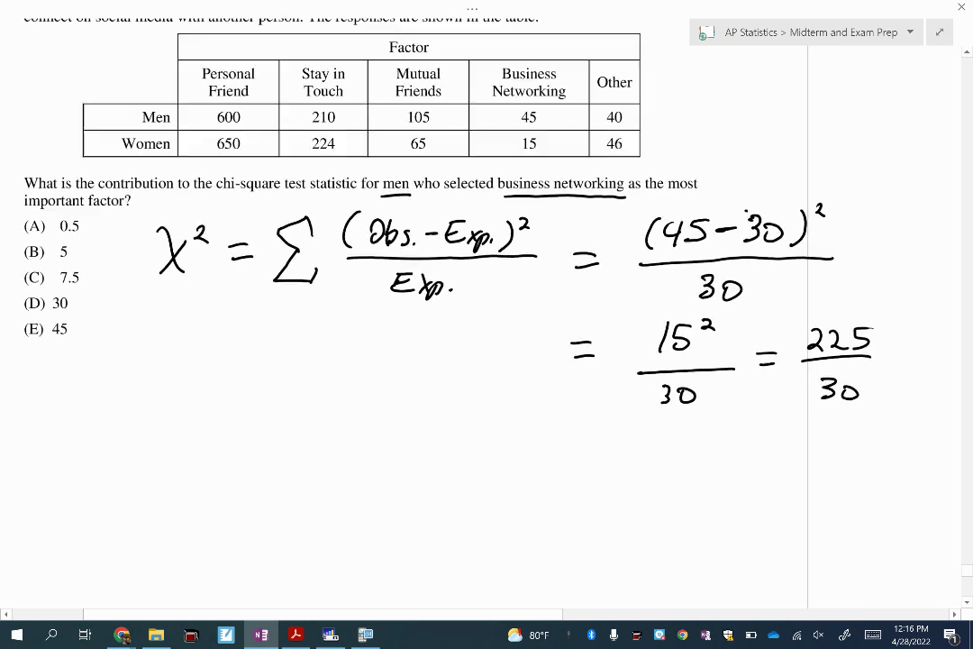
{"action": "left_click_drag", "start_coordinate": [45, 270], "coordinate": [42, 268]}
{"action": "scroll", "coordinate": [406, 271], "scroll_direction": "up", "scroll_amount": 3}
{"action": "scroll", "coordinate": [405, 271], "scroll_direction": "left", "scroll_amount": 1}
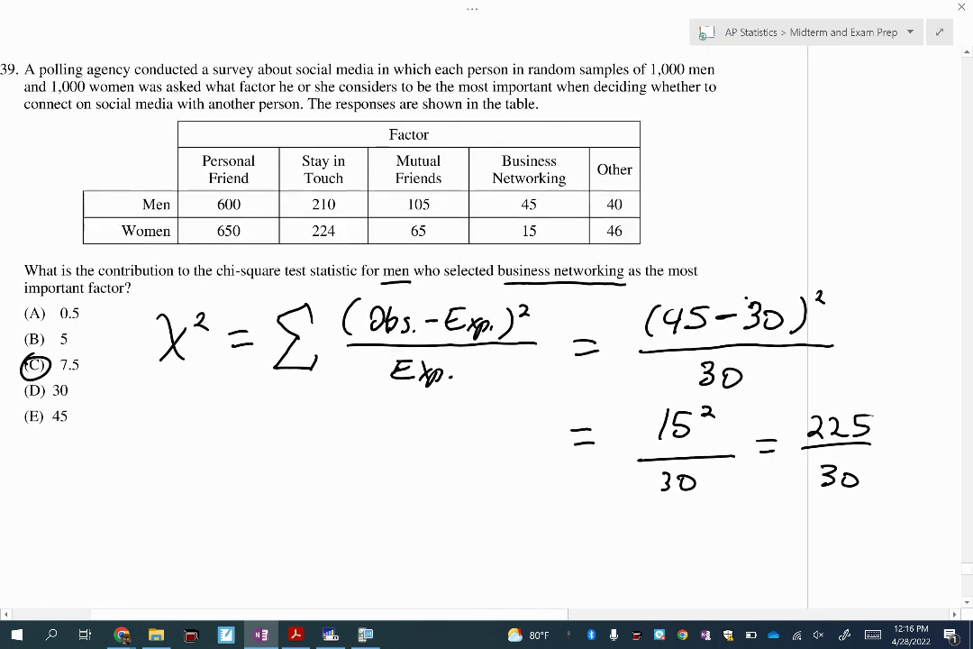
Move on to question 40 and enlarge it for reading the confidence interval statements
{"action": "scroll", "coordinate": [405, 270], "scroll_direction": "down", "scroll_amount": 1}
{"action": "scroll", "coordinate": [405, 271], "scroll_direction": "right", "scroll_amount": 1}
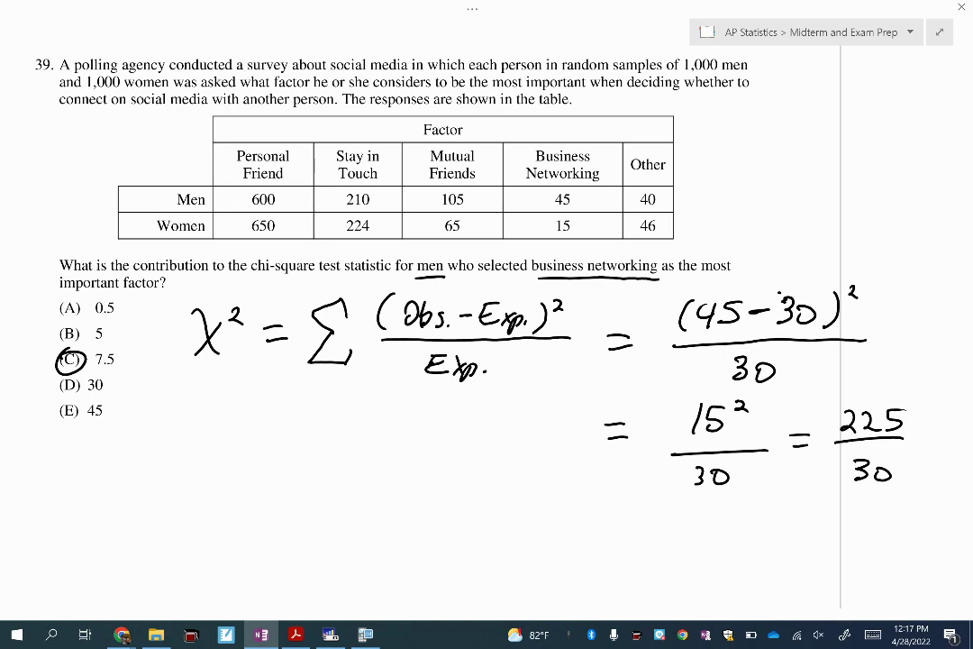
{"action": "scroll", "coordinate": [420, 316], "scroll_direction": "down", "scroll_amount": 15}
{"action": "scroll", "coordinate": [420, 315], "scroll_direction": "up", "scroll_amount": 3, "text": "ctrl"}
{"action": "scroll", "coordinate": [419, 316], "scroll_direction": "up", "scroll_amount": 1, "text": "ctrl"}
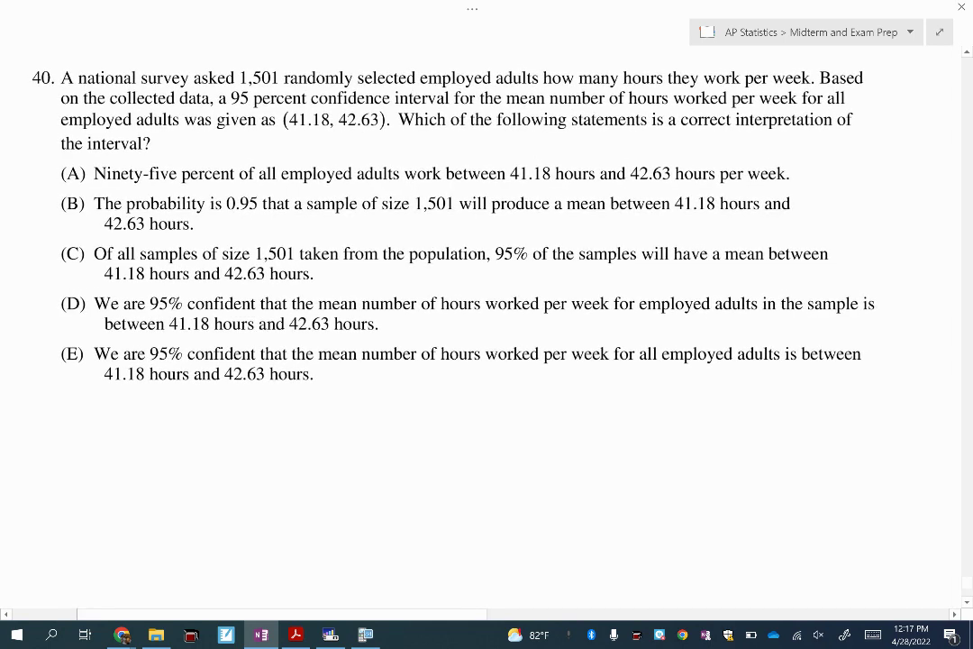